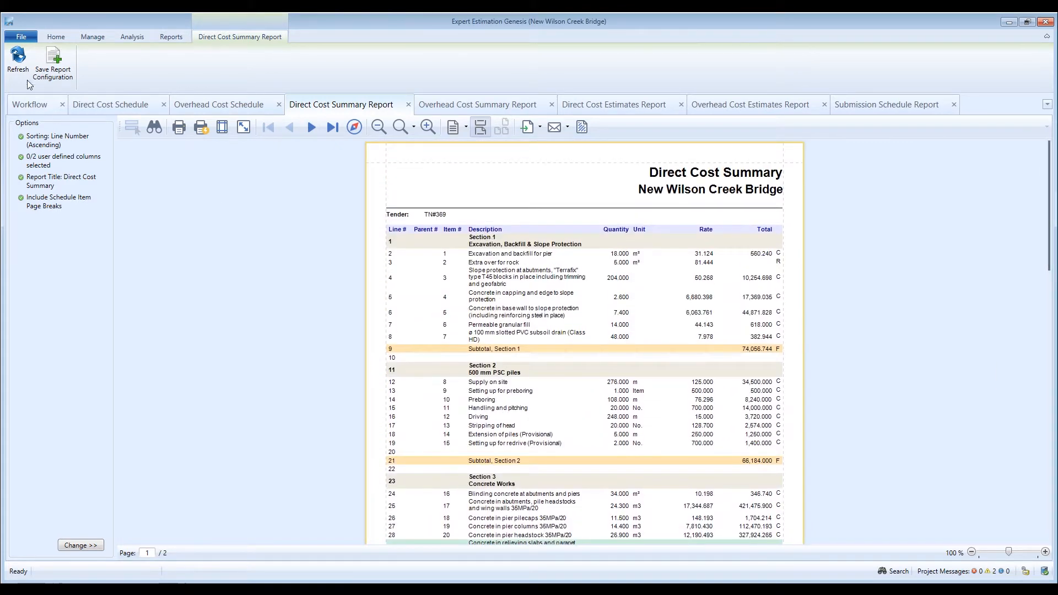
Refresh the Direct Cost Summary report and review how its sections are split across pages
click(17, 60)
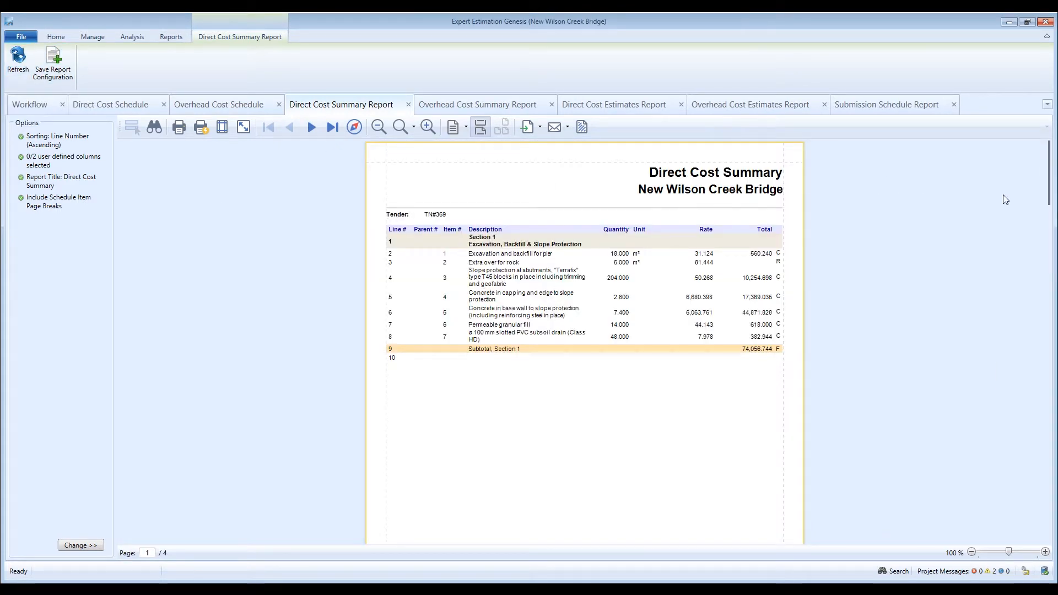
drag(1049, 183, 1049, 432)
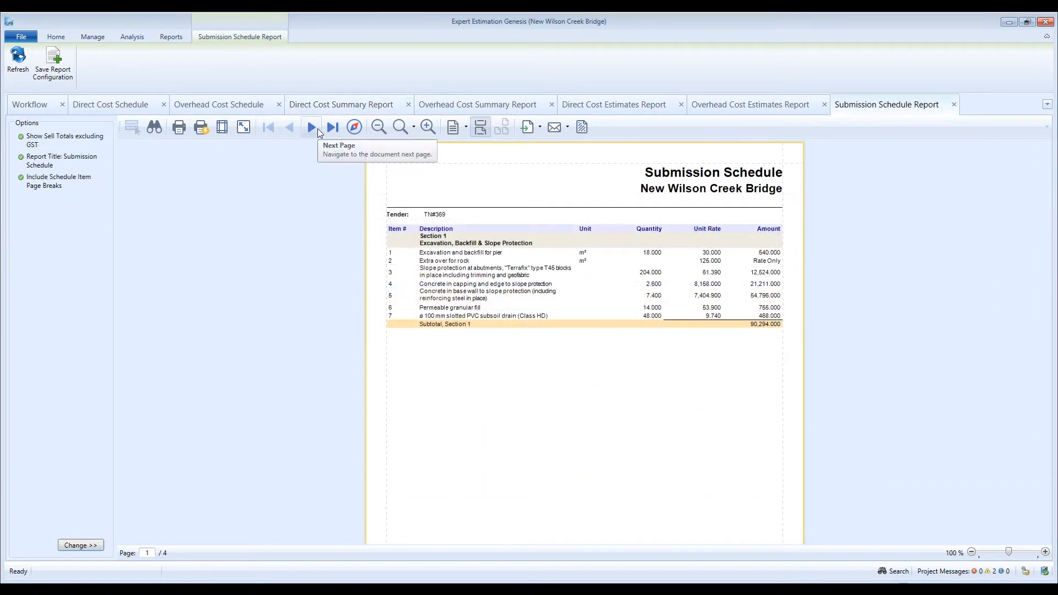
Page through the Submission Schedule report to its last page and return to the first page
click(312, 128)
click(312, 128)
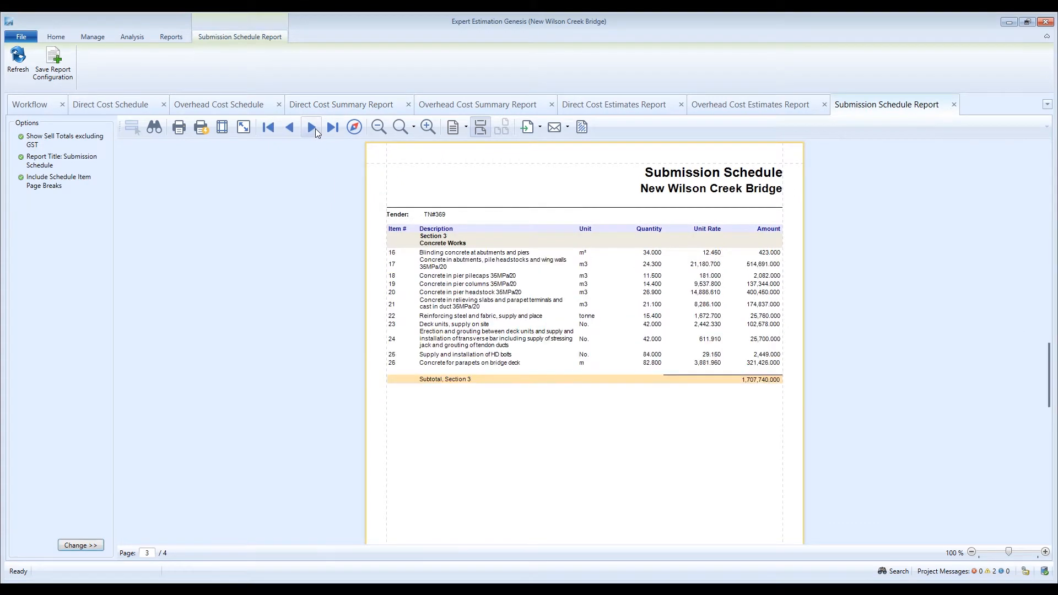
click(315, 127)
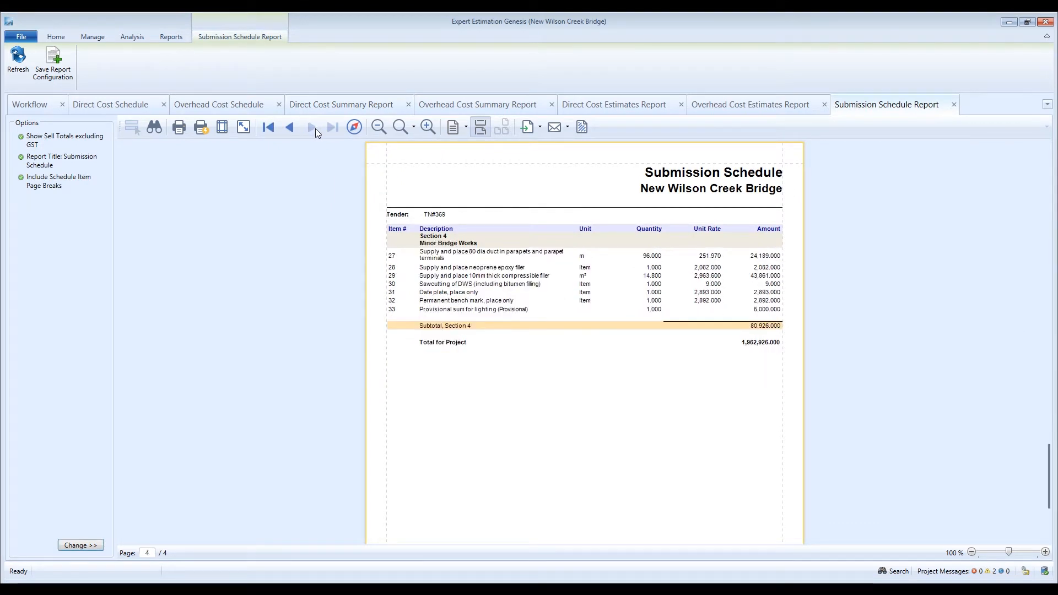
click(272, 130)
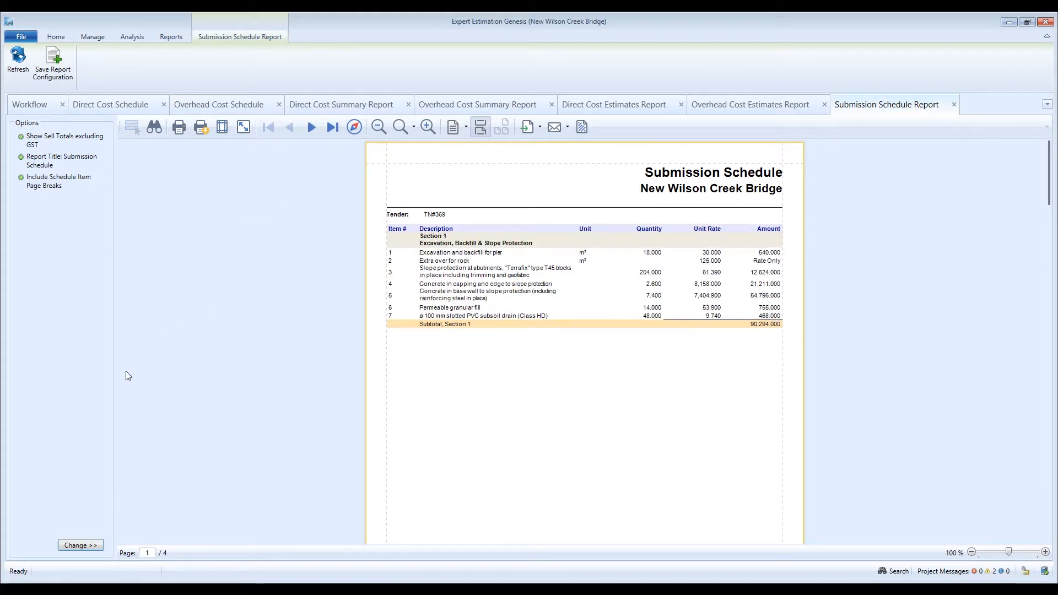
Exclude schedule item page breaks from the Submission Schedule report and apply the change
click(70, 548)
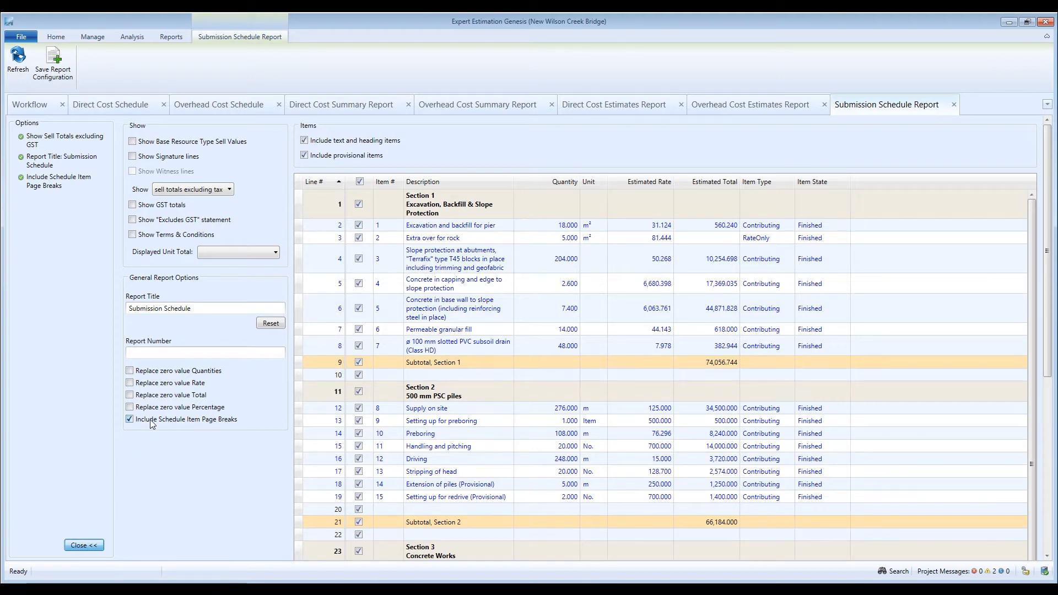
click(130, 420)
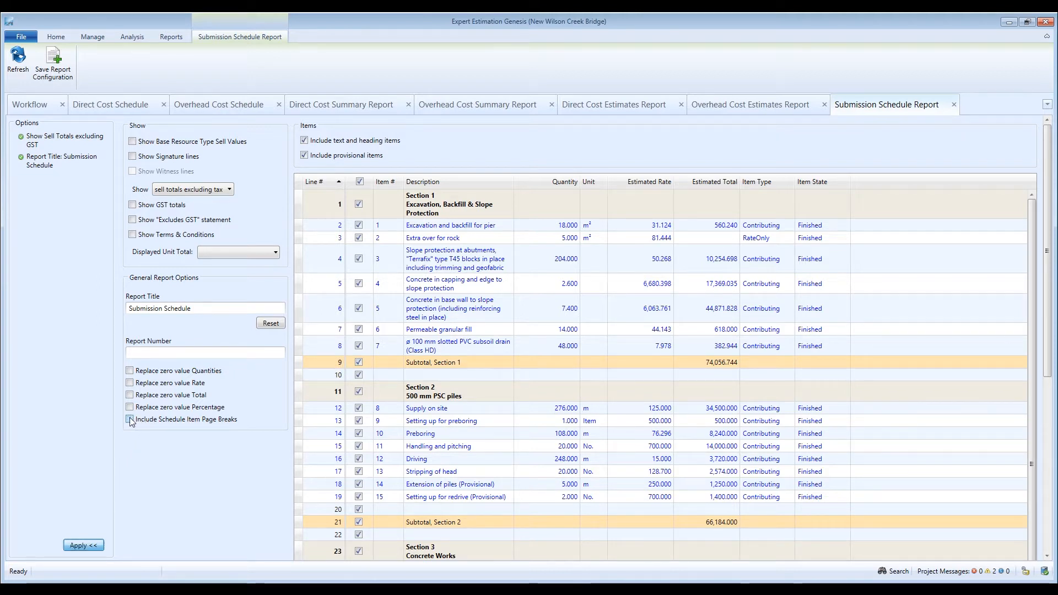
click(84, 545)
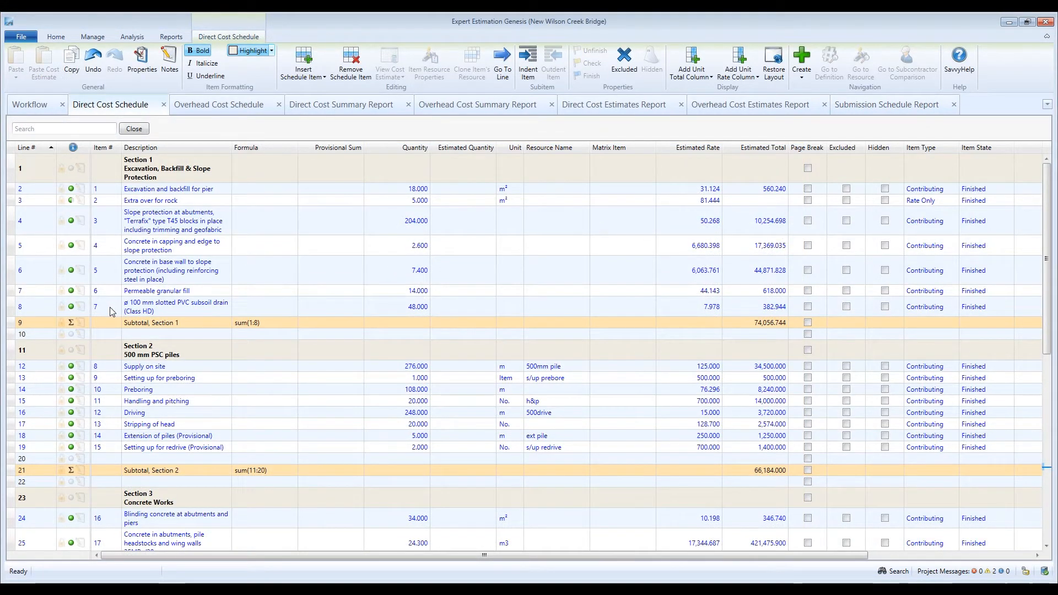
Include schedule item page breaks in the Direct Cost Summary report and apply the change
click(322, 108)
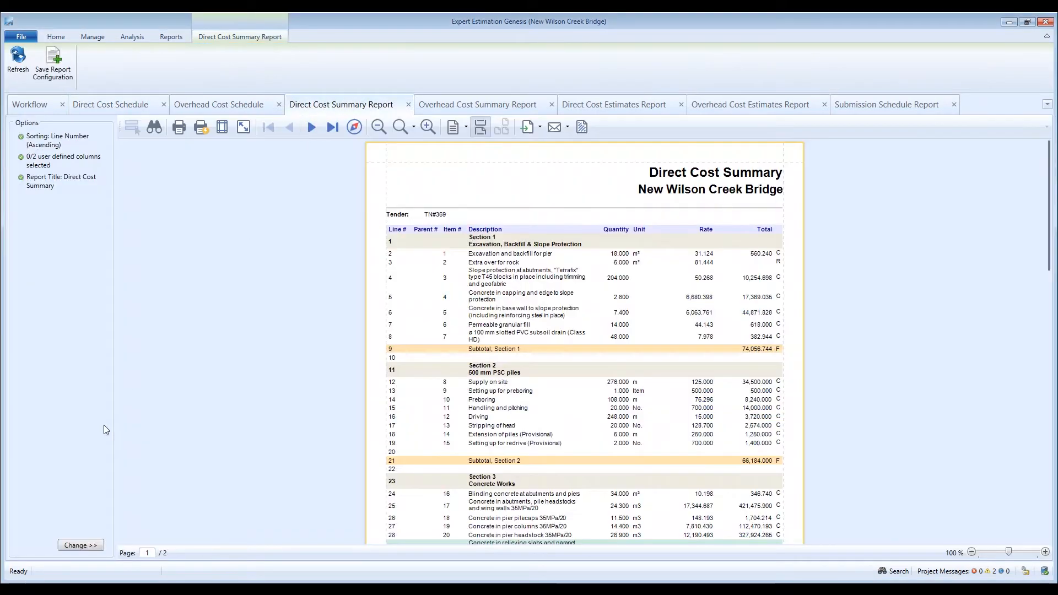
click(80, 546)
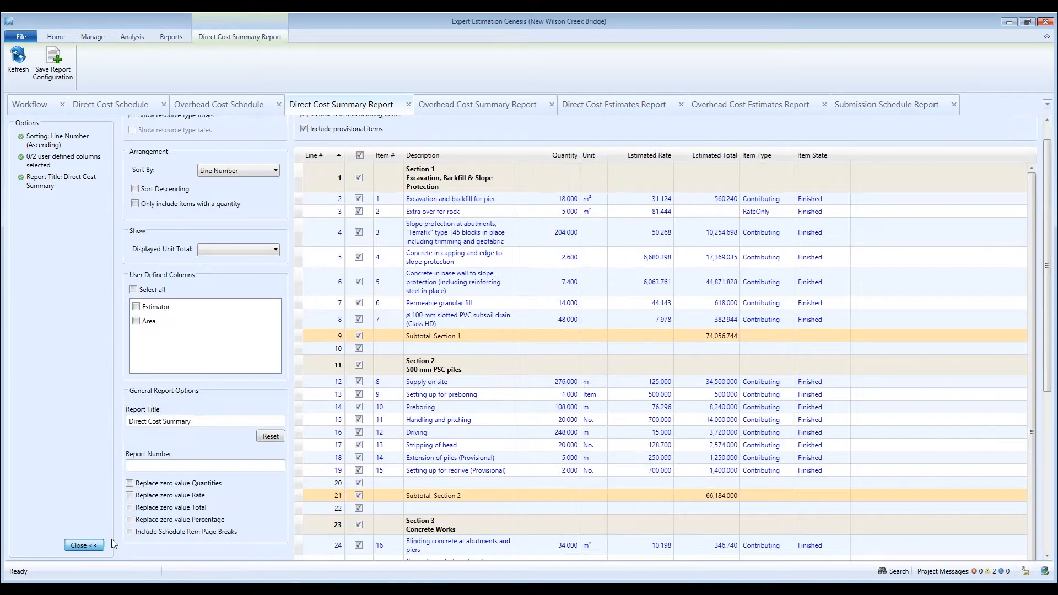
click(130, 532)
click(86, 545)
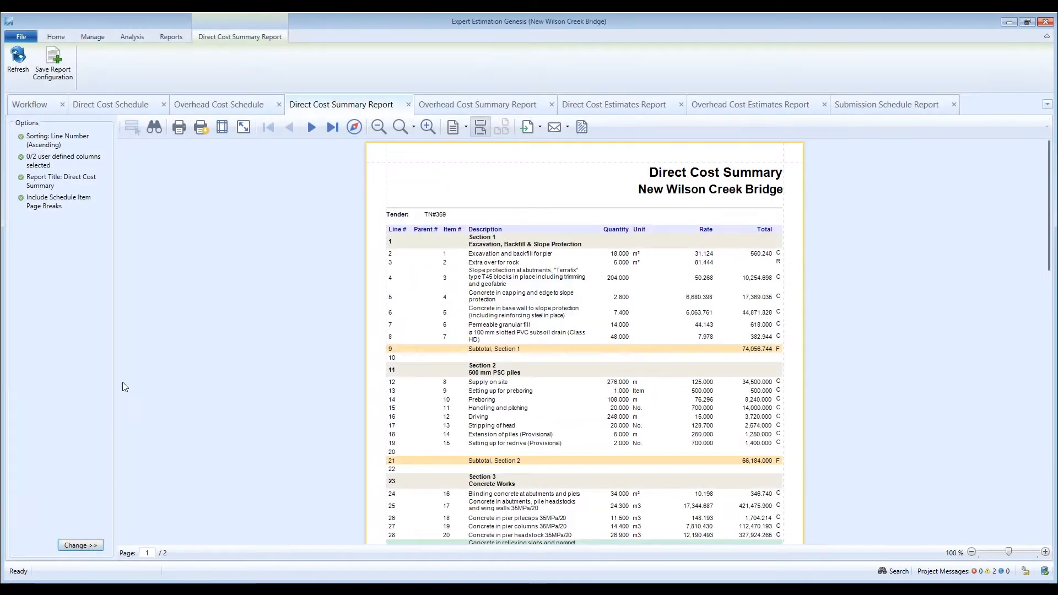
Enable a page break for the Section 2 heading on line 11 of the Direct Cost Schedule through its properties
click(102, 107)
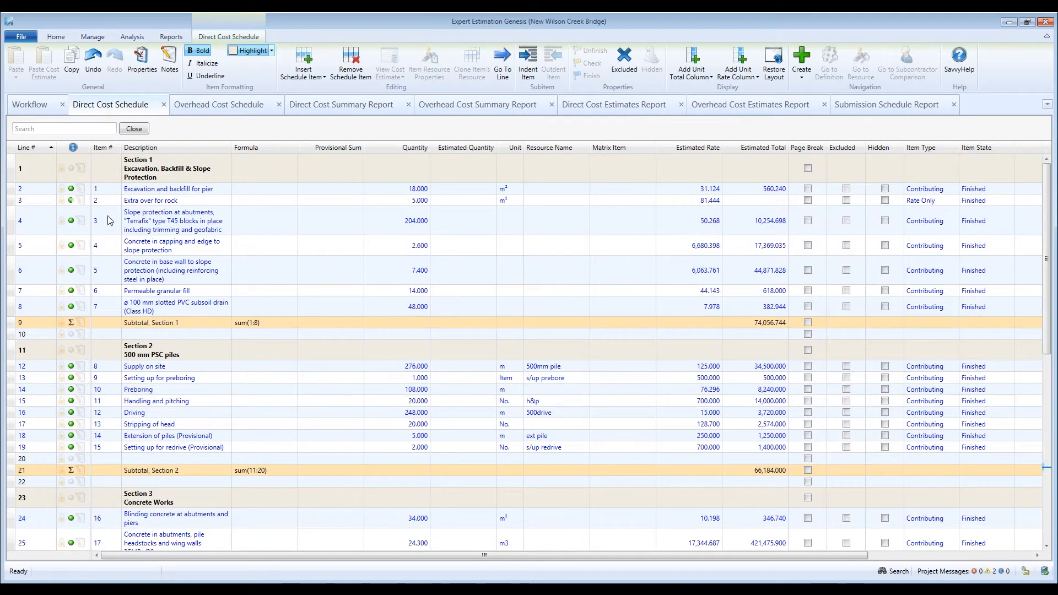
click(106, 351)
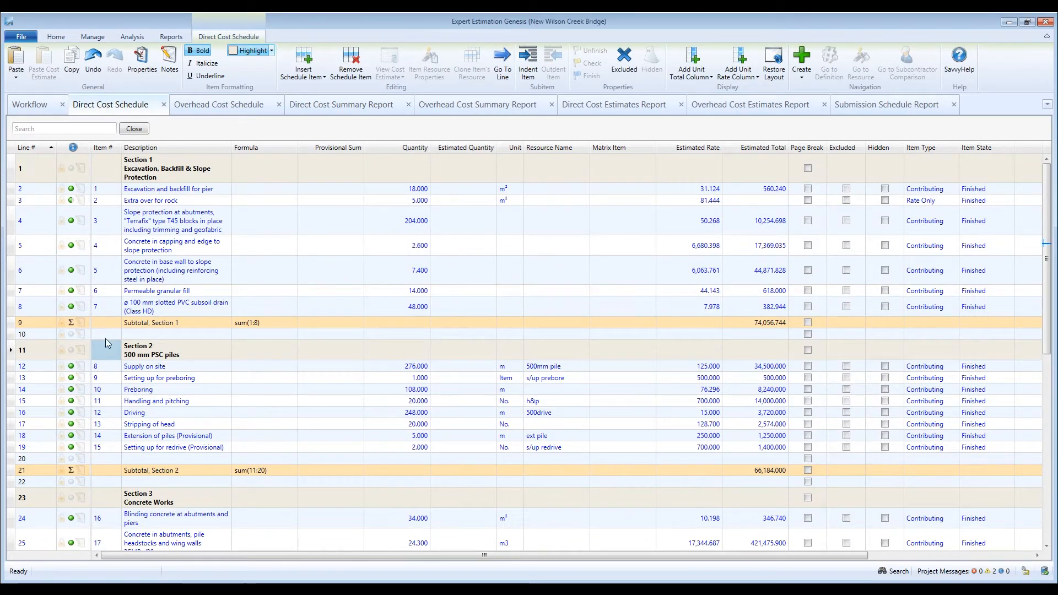
click(145, 64)
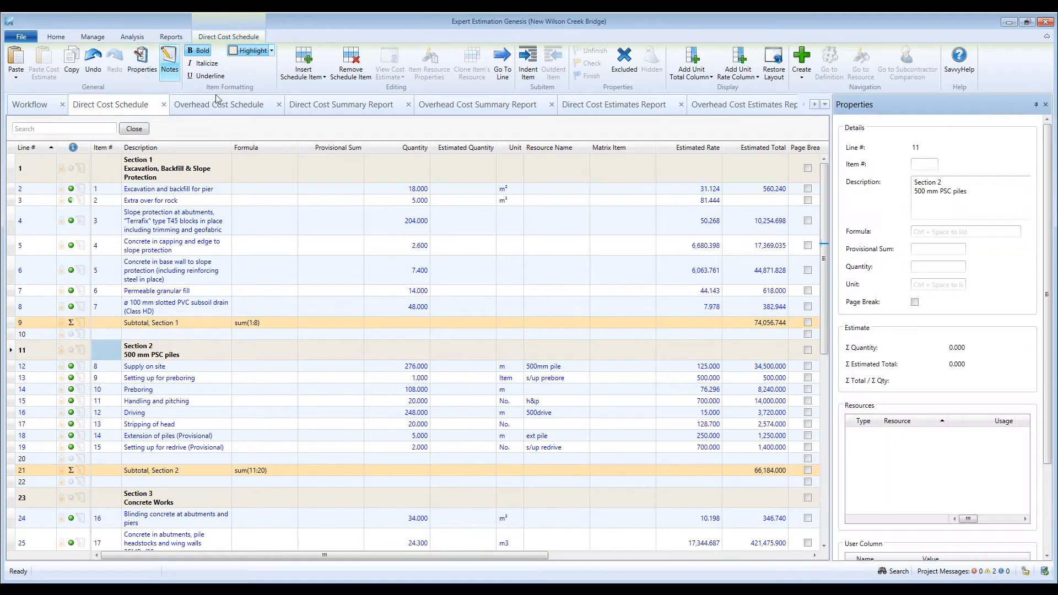
click(915, 302)
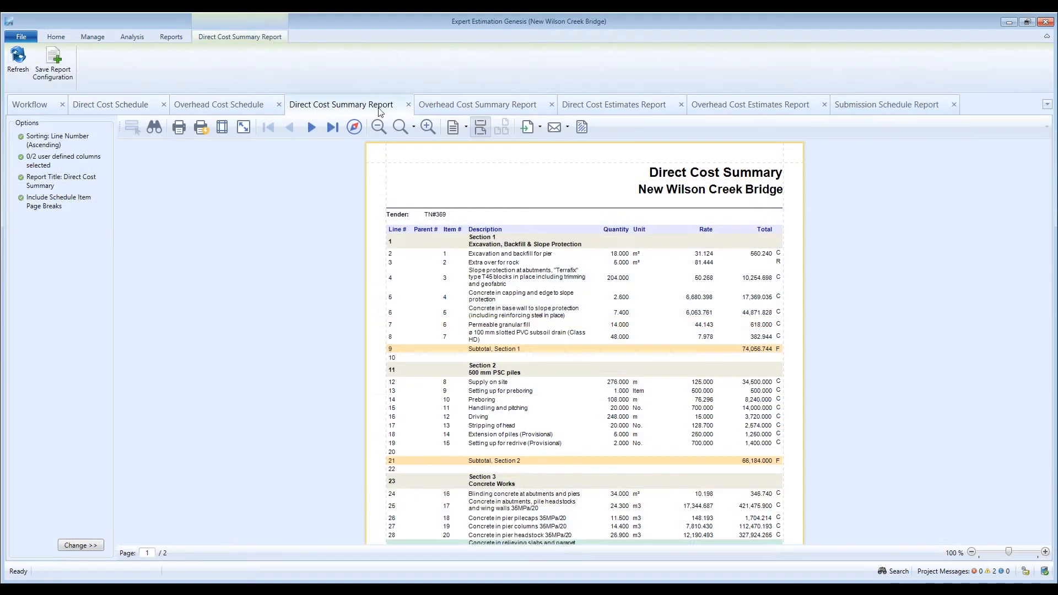
Look through the Overhead Cost Summary, Direct Cost Estimates and Overhead Cost Estimates reports
click(460, 108)
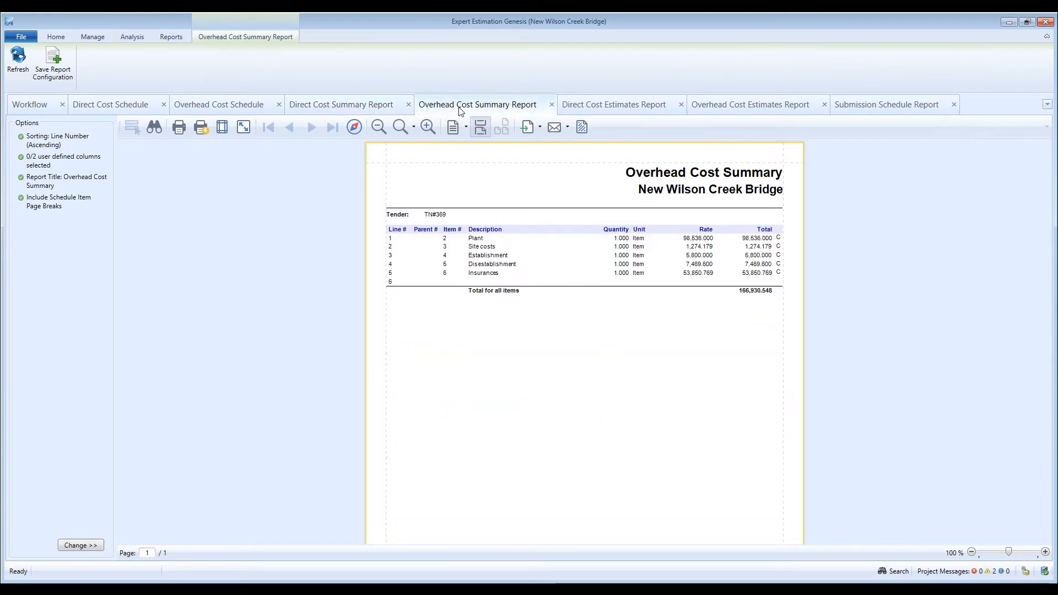
click(606, 109)
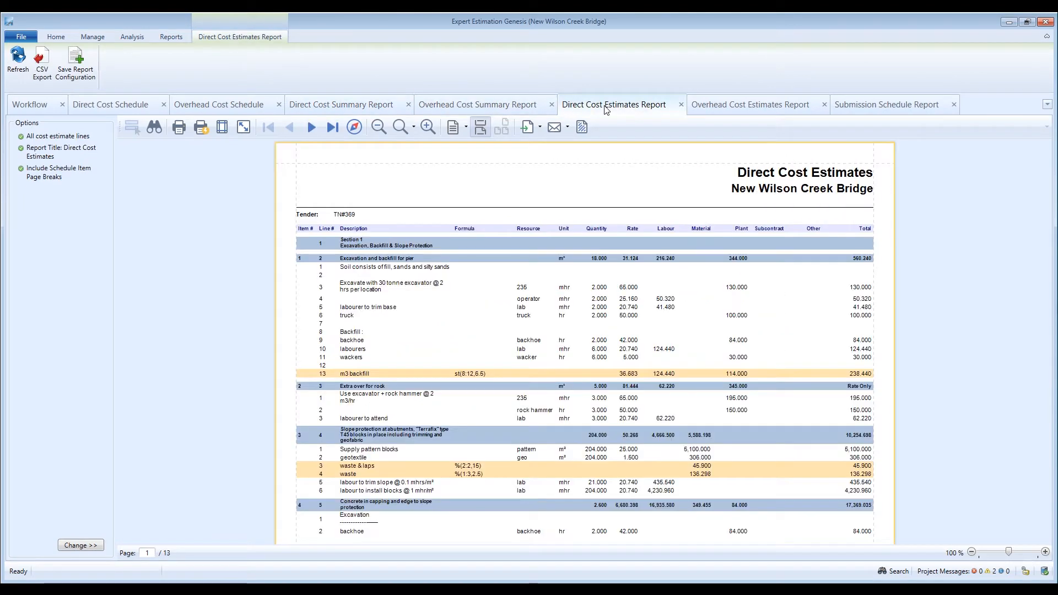
click(704, 105)
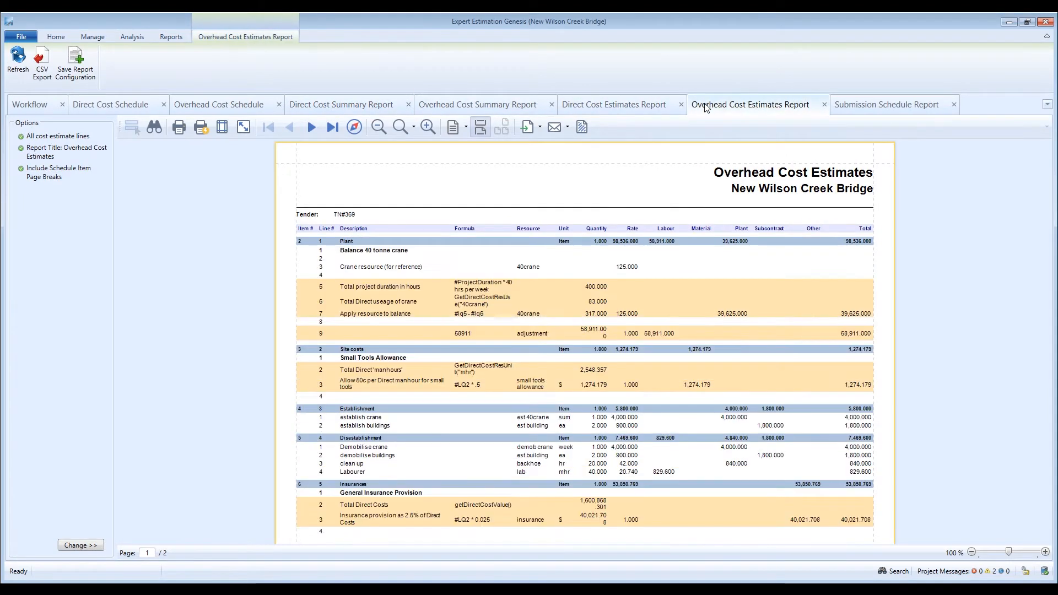
Include schedule item page breaks in the Submission Schedule report, apply the change and check its pages
click(852, 109)
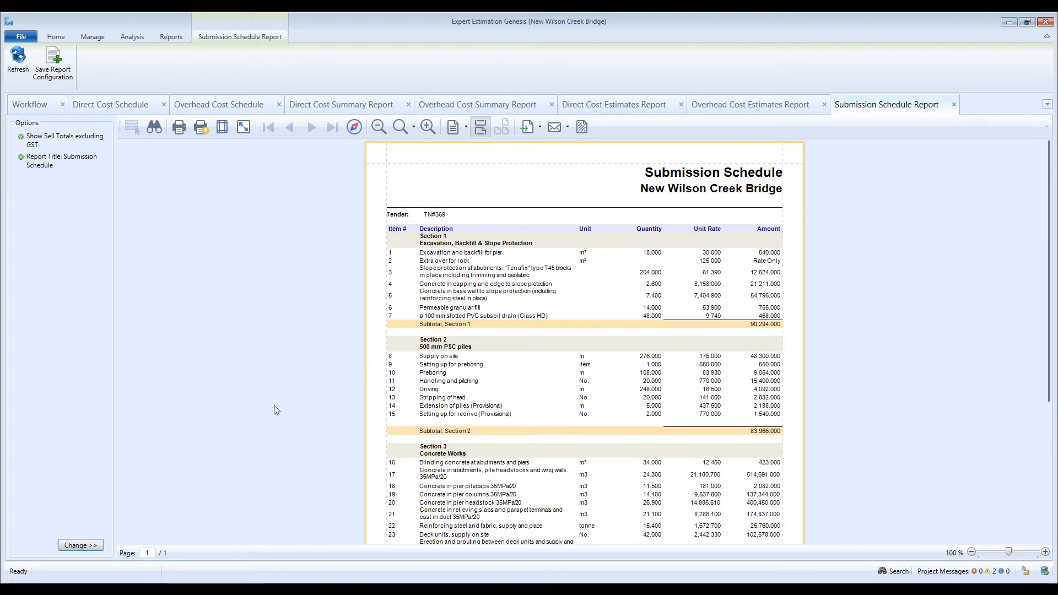
click(81, 545)
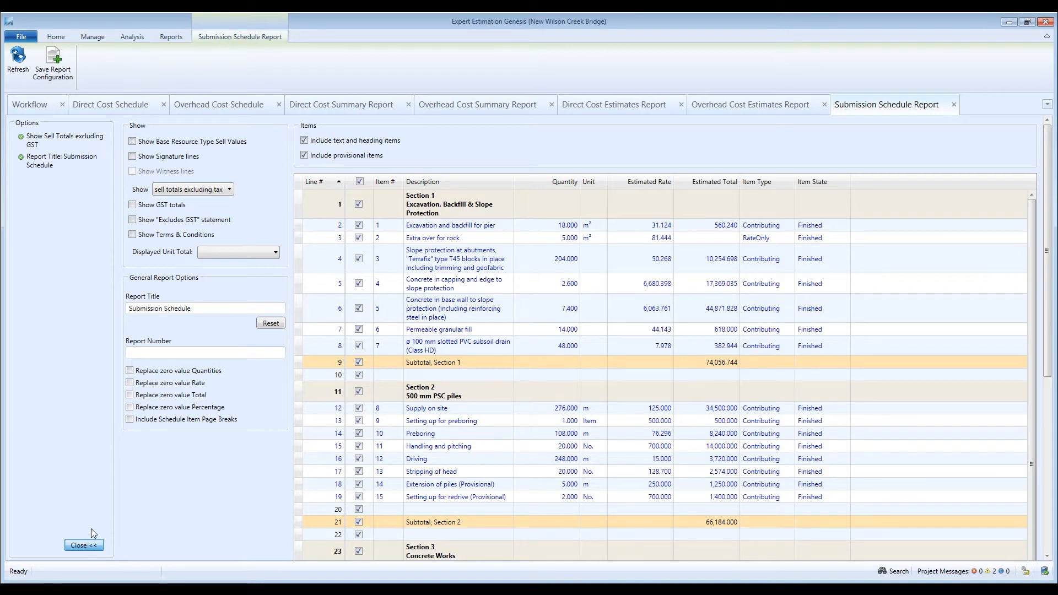
click(130, 421)
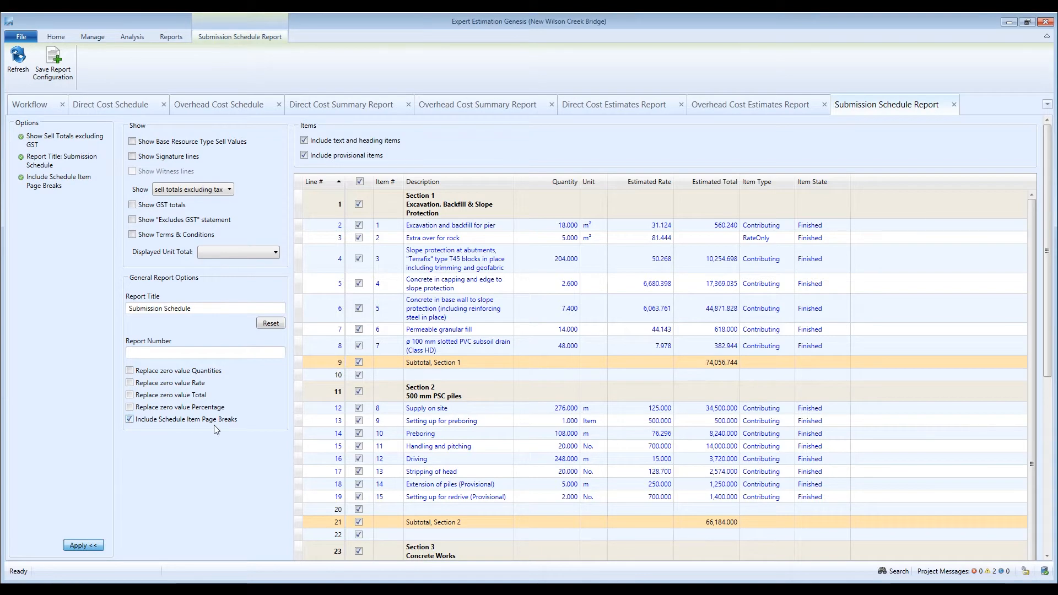
click(95, 545)
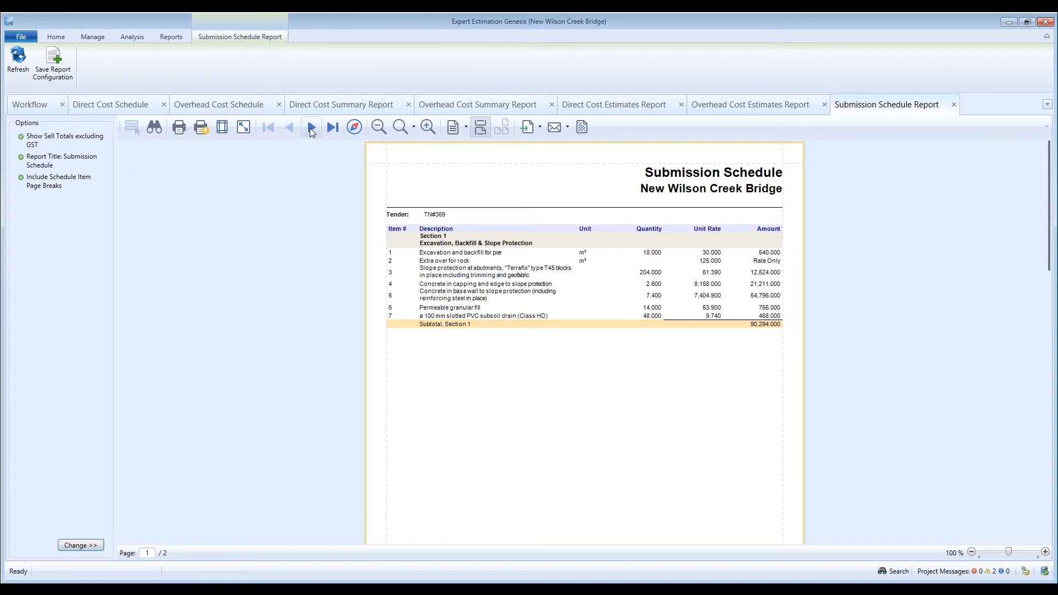
click(311, 128)
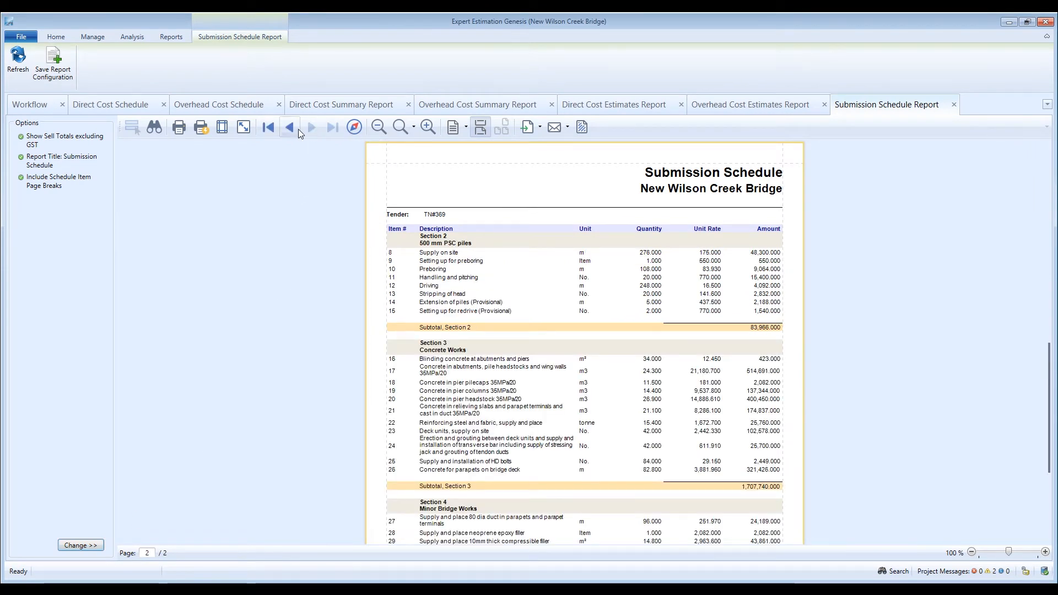
click(296, 132)
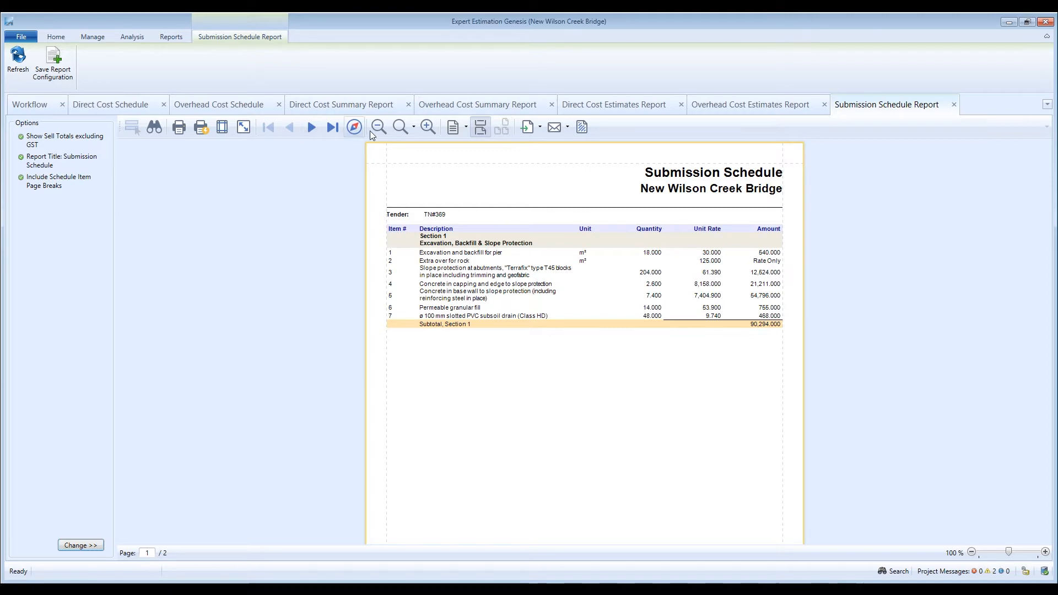
Include schedule item page breaks in the Overhead Cost Estimates report and apply the change
click(742, 108)
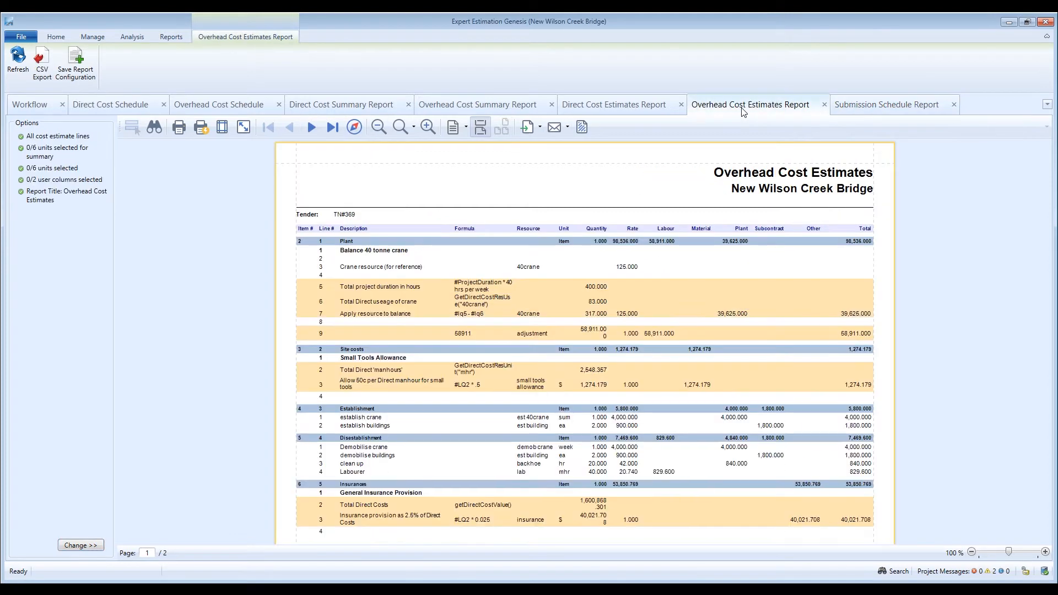
click(84, 546)
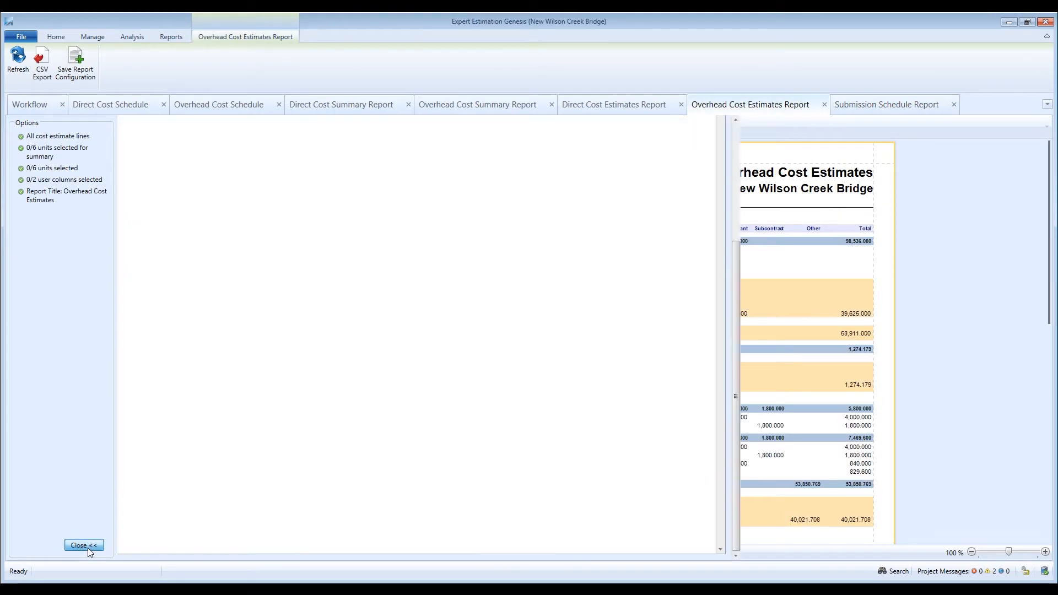
click(130, 544)
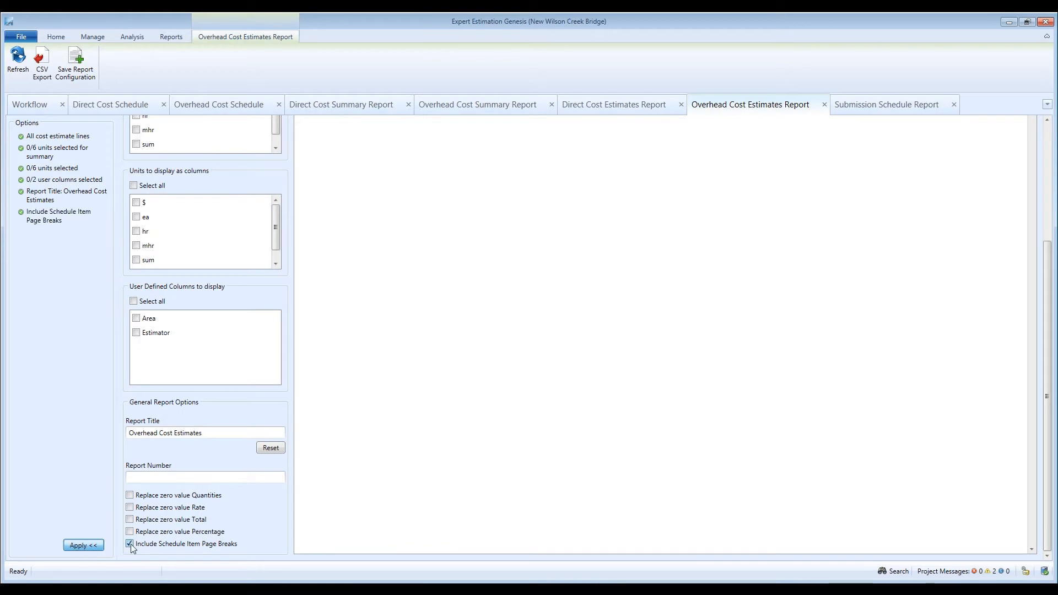
click(91, 546)
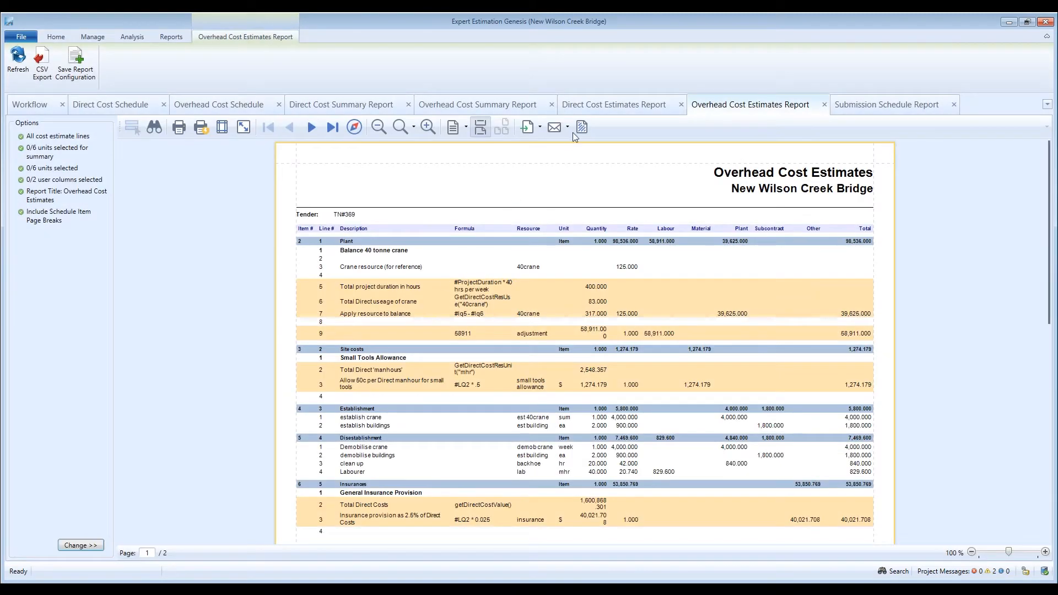
Include schedule item page breaks in the Direct Cost Estimates report and apply the change
click(596, 105)
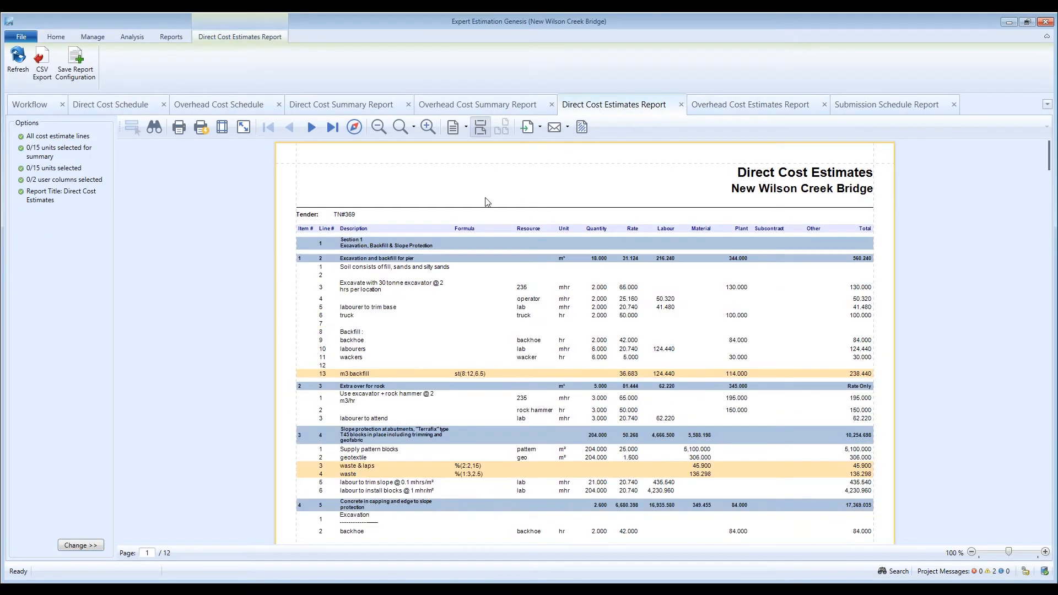
click(93, 547)
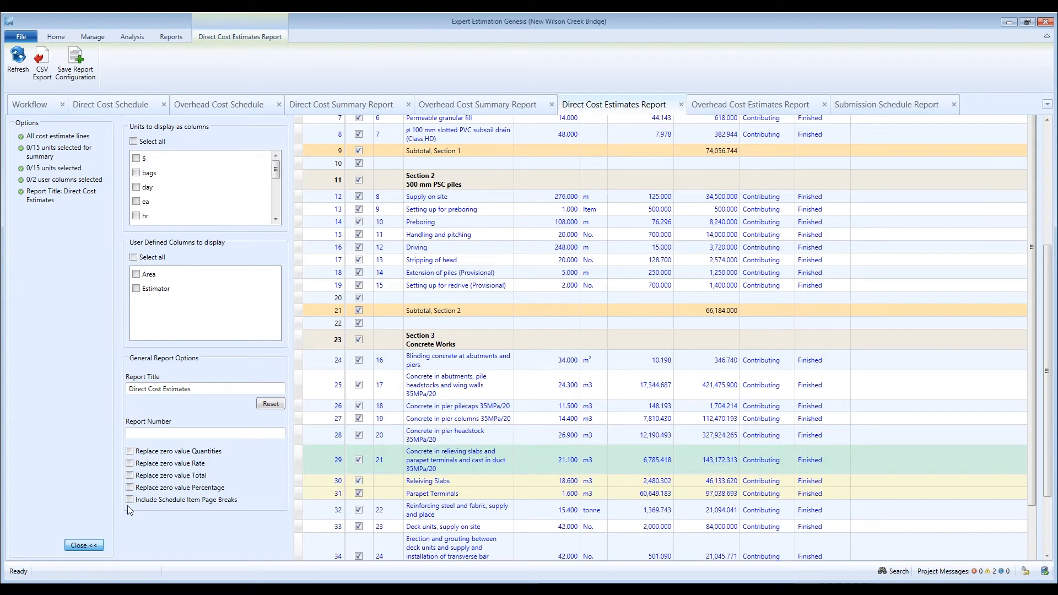
click(130, 501)
click(85, 546)
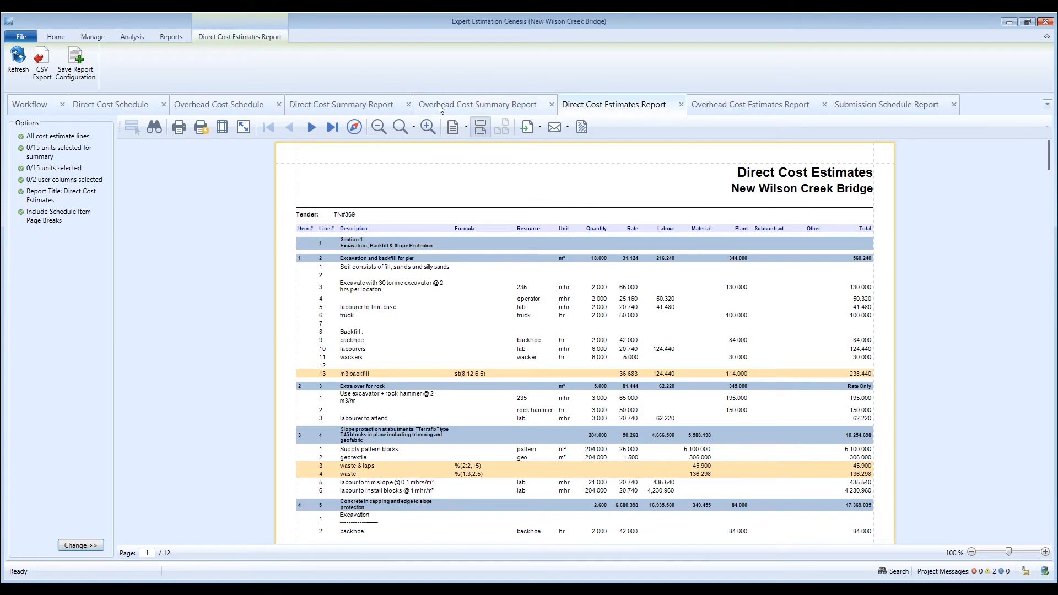
Include schedule item page breaks in the Overhead Cost Summary report and apply the change
click(436, 112)
click(83, 546)
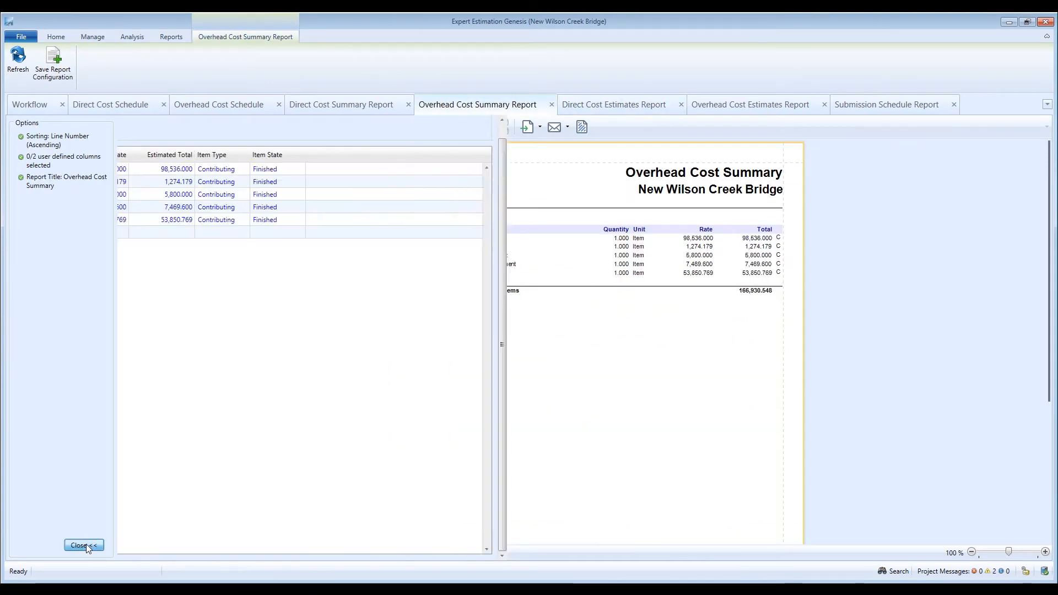
click(130, 544)
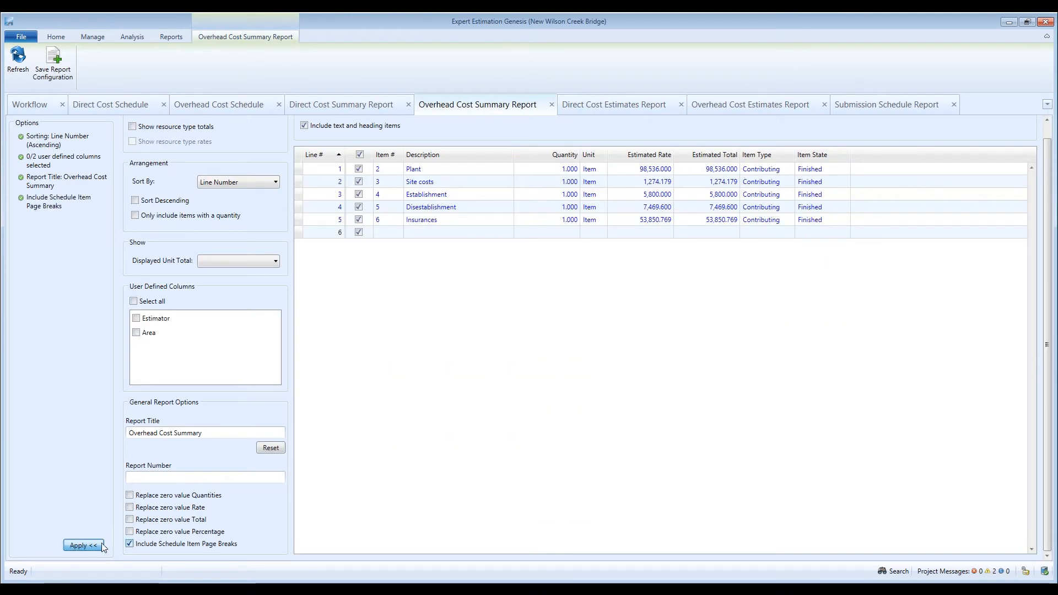
click(92, 548)
Add the Page Break column to the Direct Cost Schedule, between the Estimated Total and Excluded columns
click(130, 110)
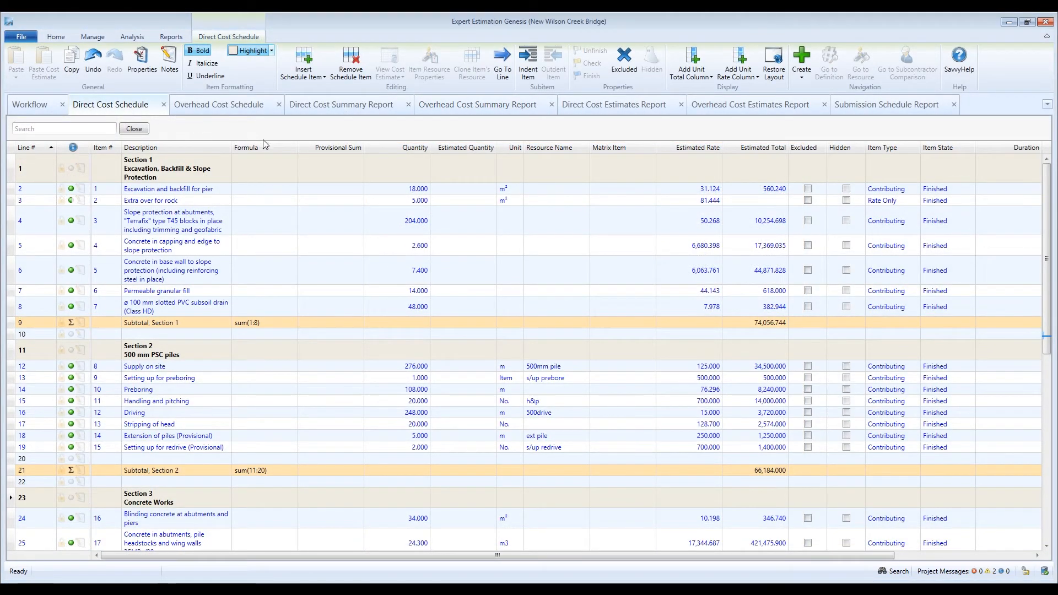
right_click(276, 149)
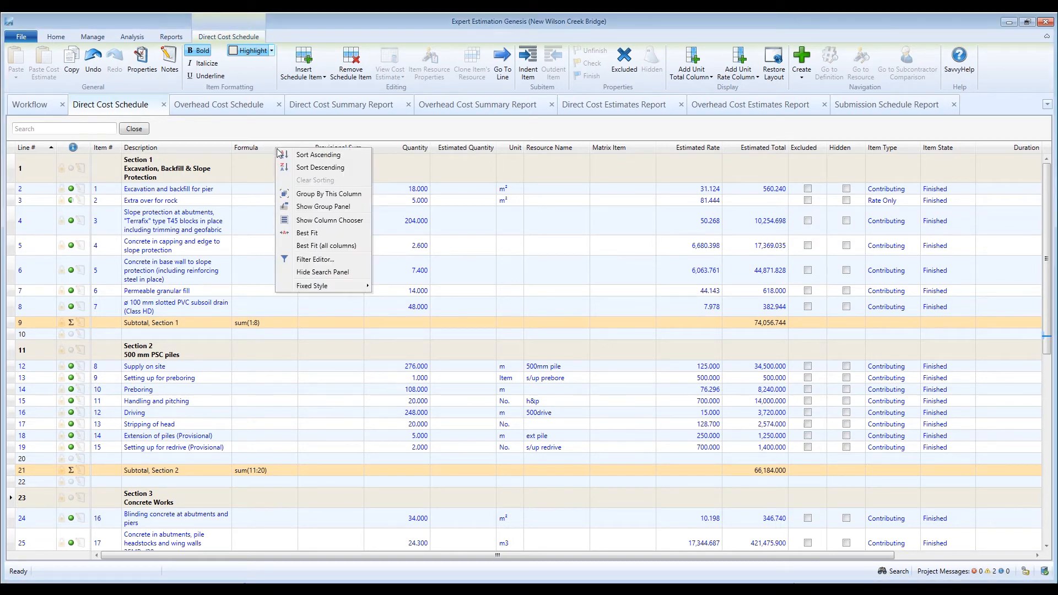
click(325, 222)
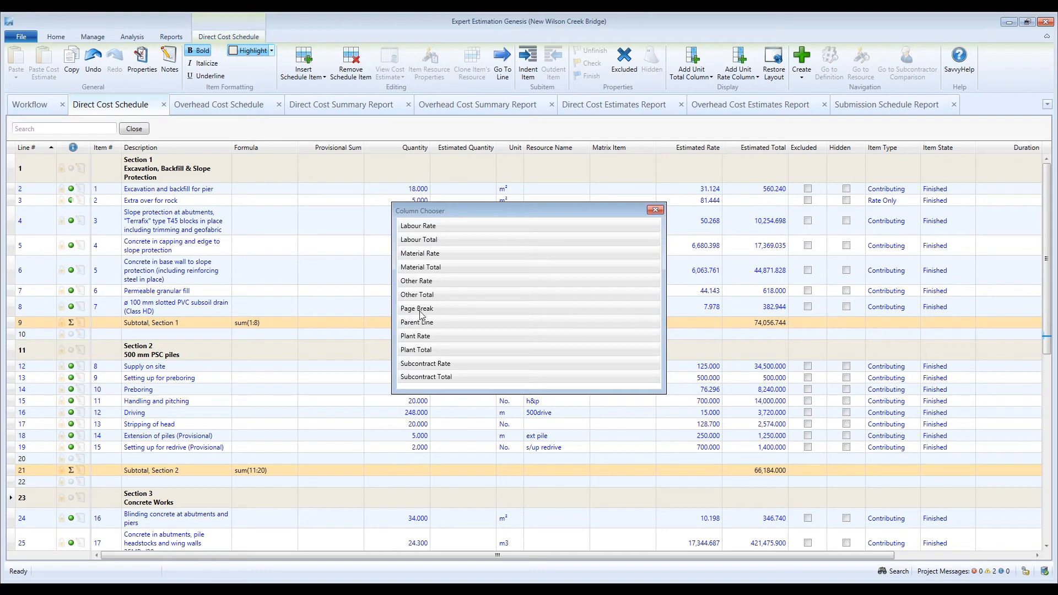
drag(446, 314, 785, 150)
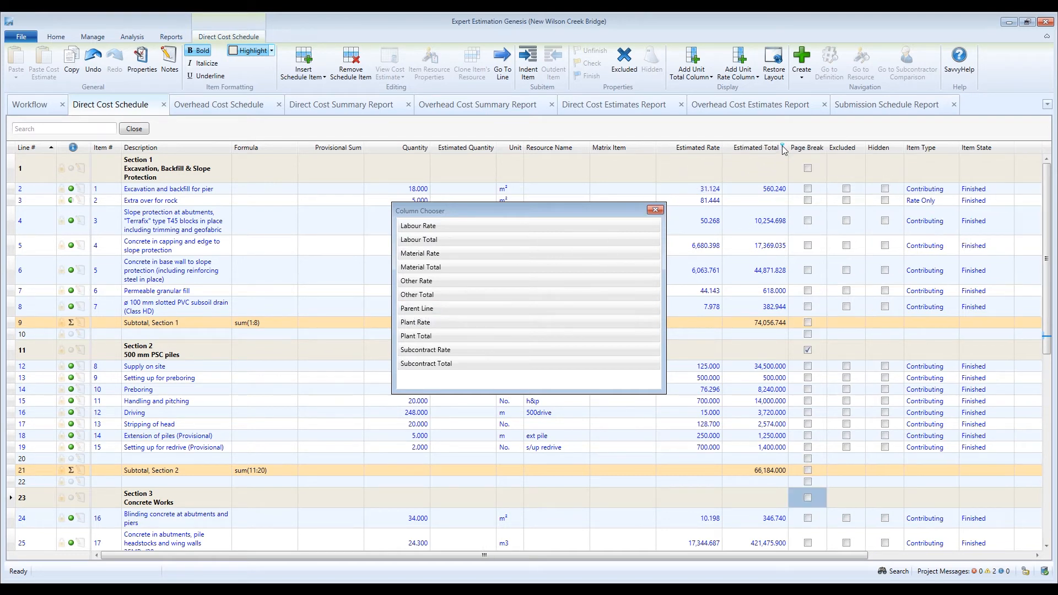
click(655, 212)
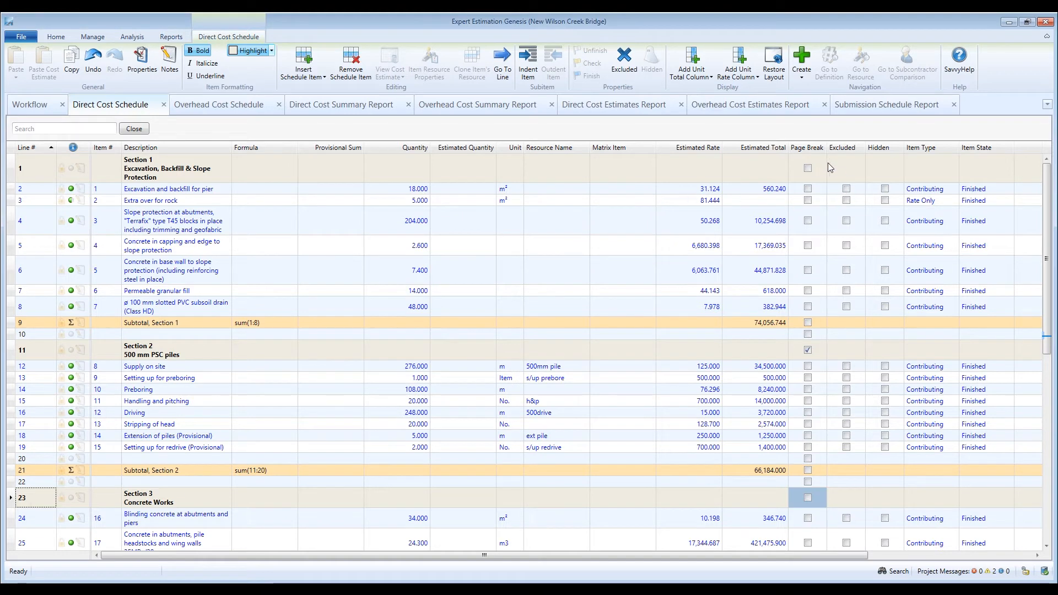
Set page breaks on the Section 3 Concrete Works and Section 4 Minor Bridge Works headings in the Direct Cost Schedule
drag(1048, 180, 1049, 292)
click(810, 251)
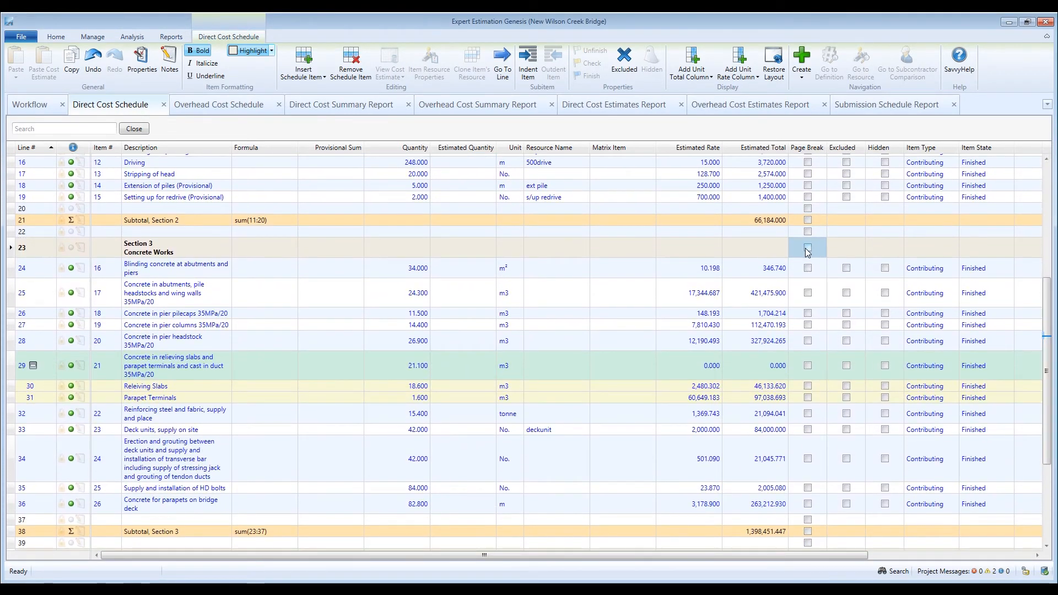
drag(1044, 331, 1043, 395)
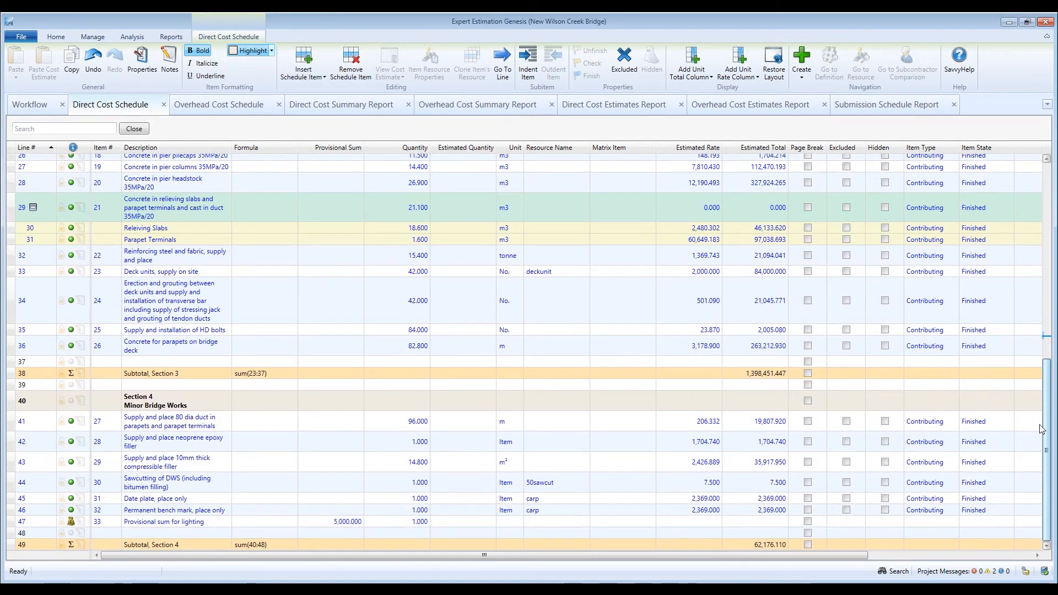
click(808, 402)
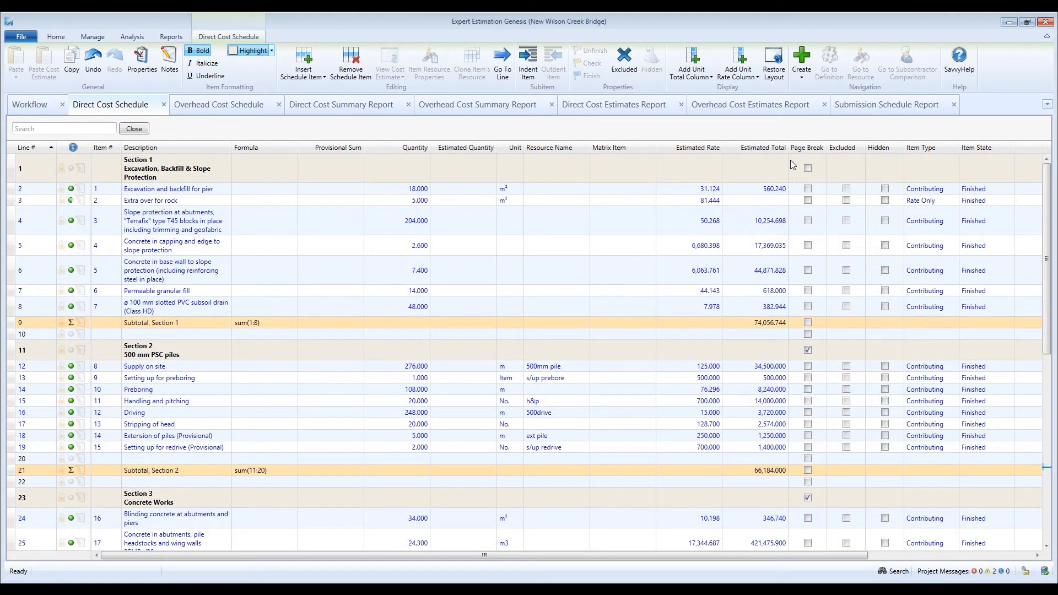
Remove the Page Break column from the Direct Cost Schedule and add it back after Estimated Total
drag(804, 150, 750, 192)
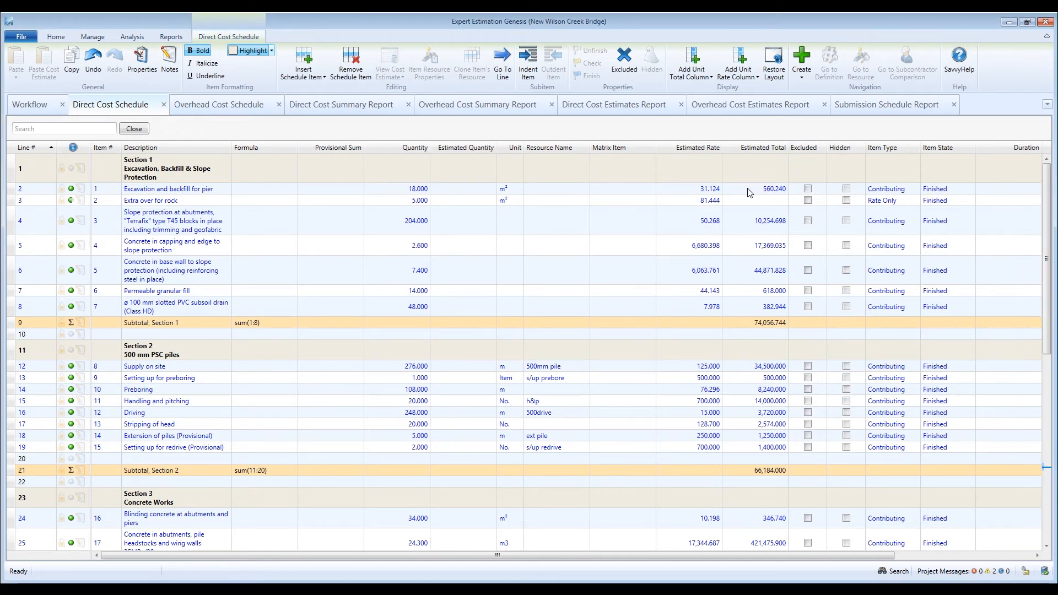
right_click(737, 153)
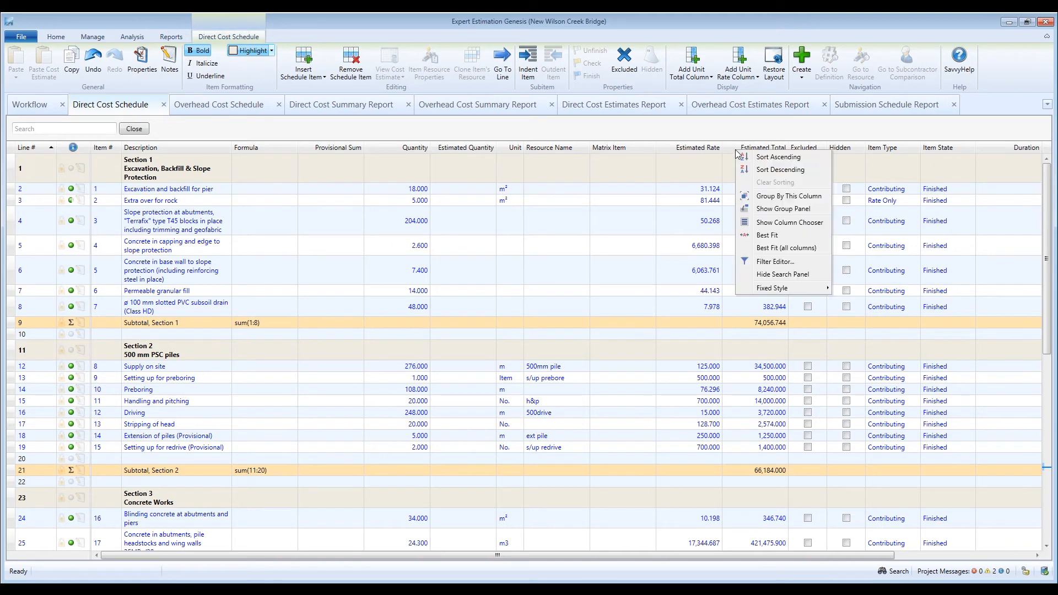
click(786, 222)
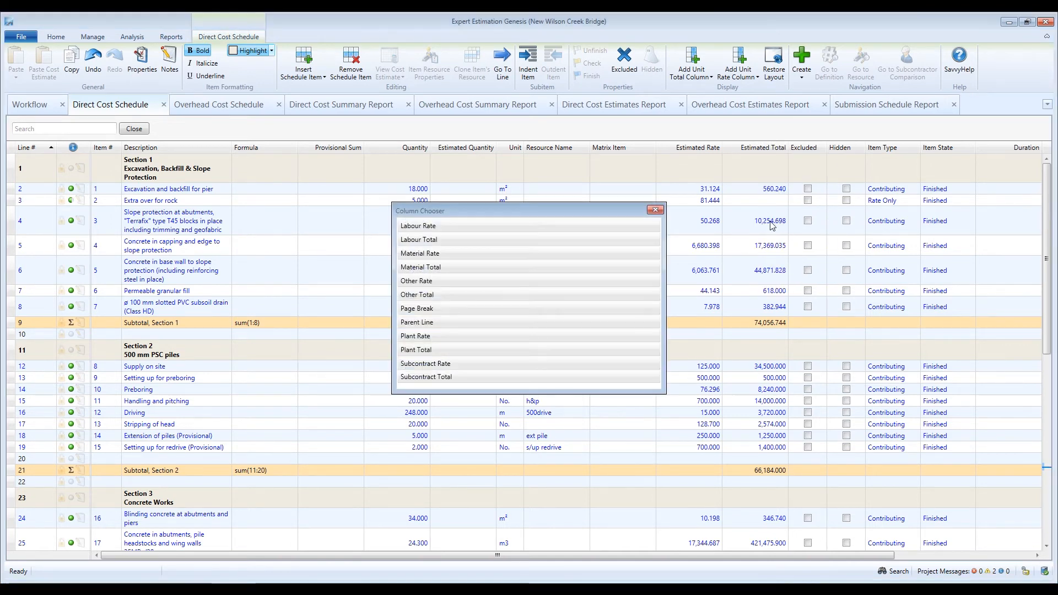
drag(488, 315, 717, 151)
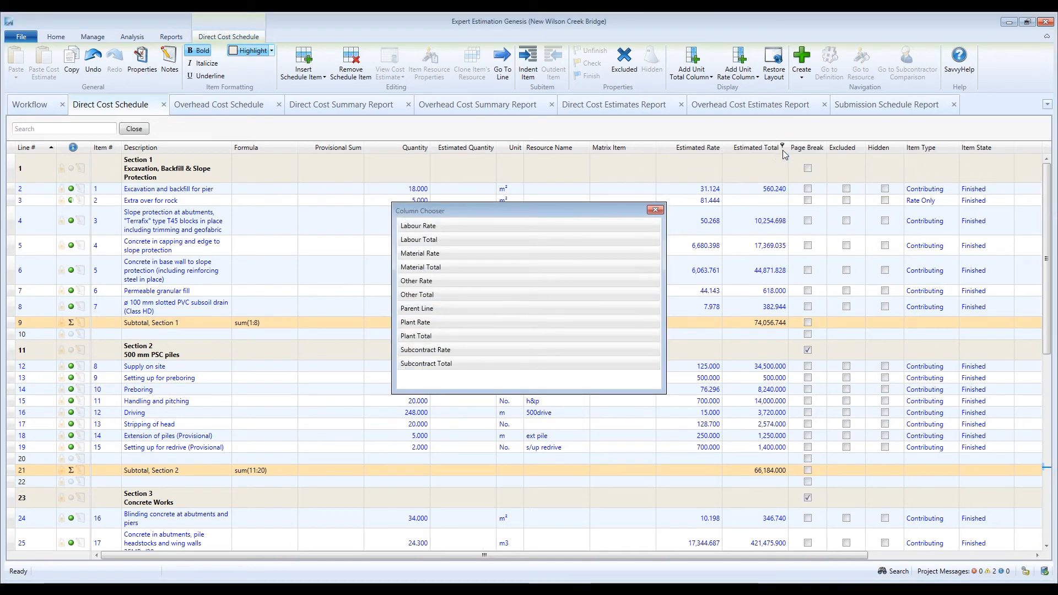
click(655, 210)
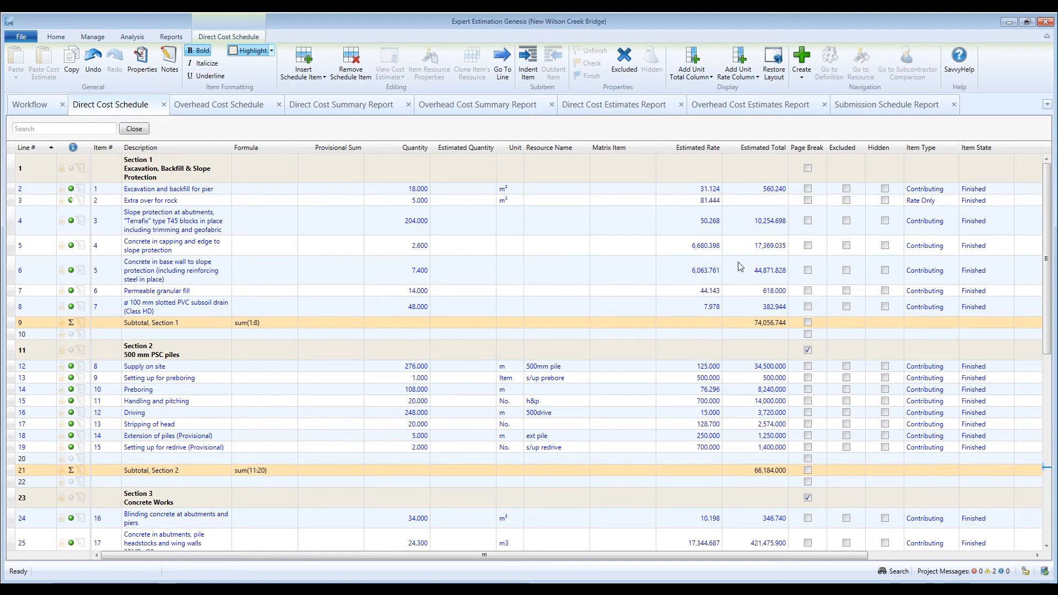
Open the Direct Cost Estimates report's options to review the Include Schedule Item Page Breaks setting
click(622, 106)
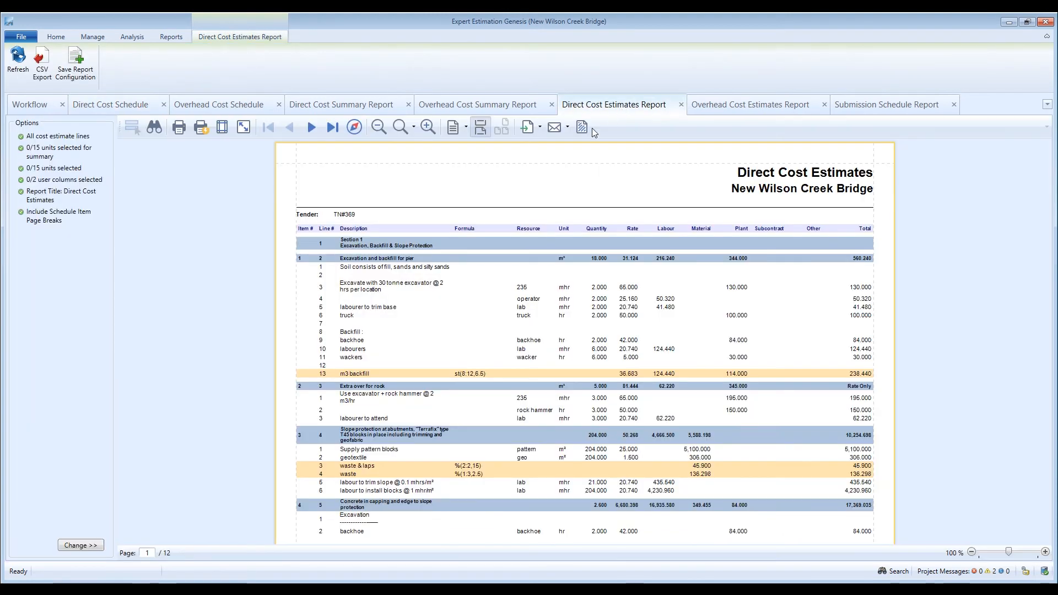
click(77, 546)
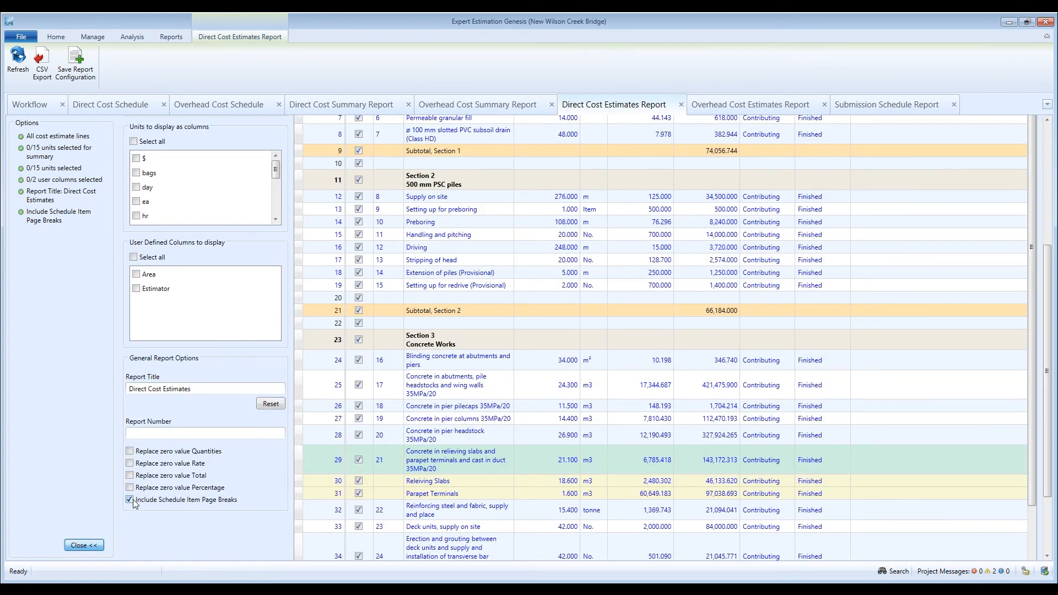
Set a page break on blank line 10 of the Direct Cost Schedule and refresh the Submission Schedule report
click(117, 107)
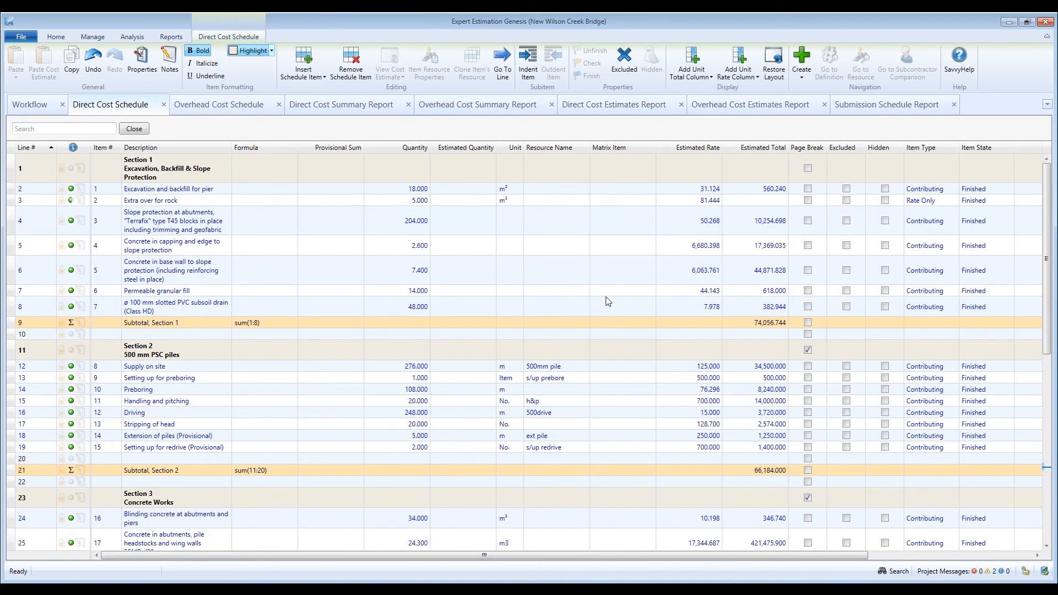
click(807, 335)
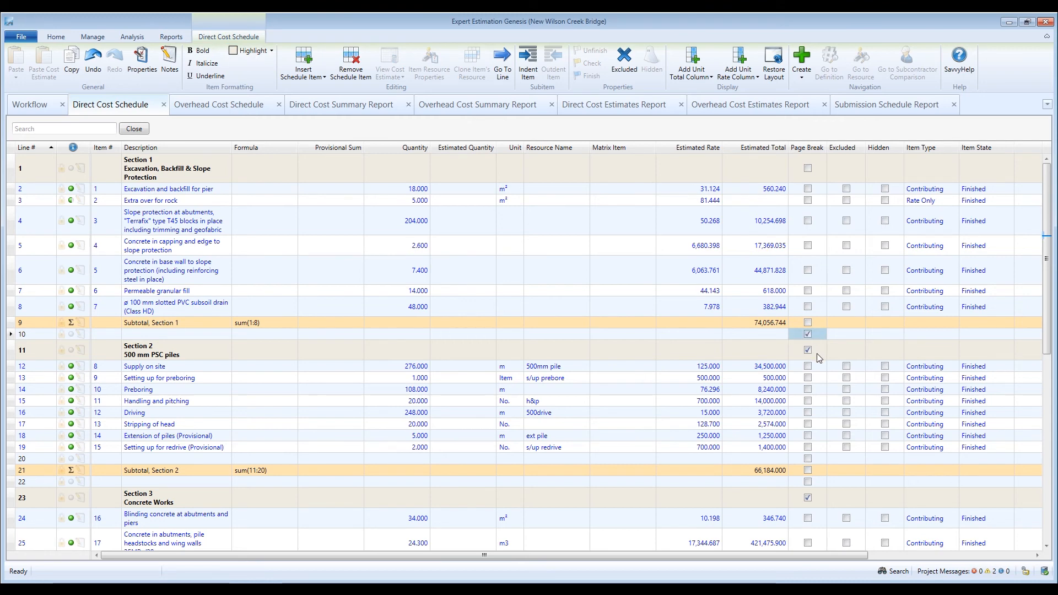
click(865, 106)
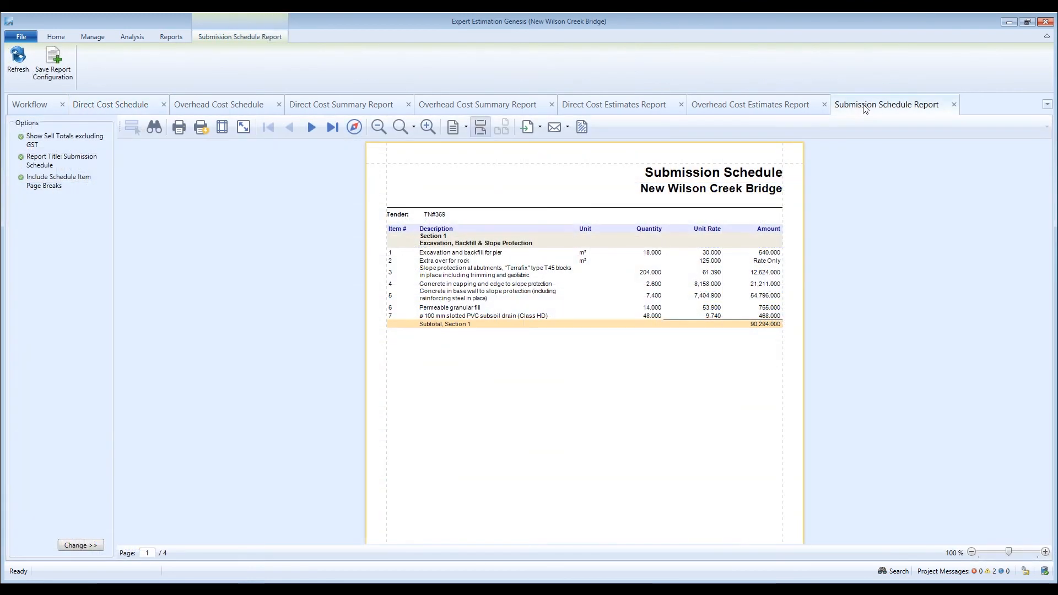
click(16, 65)
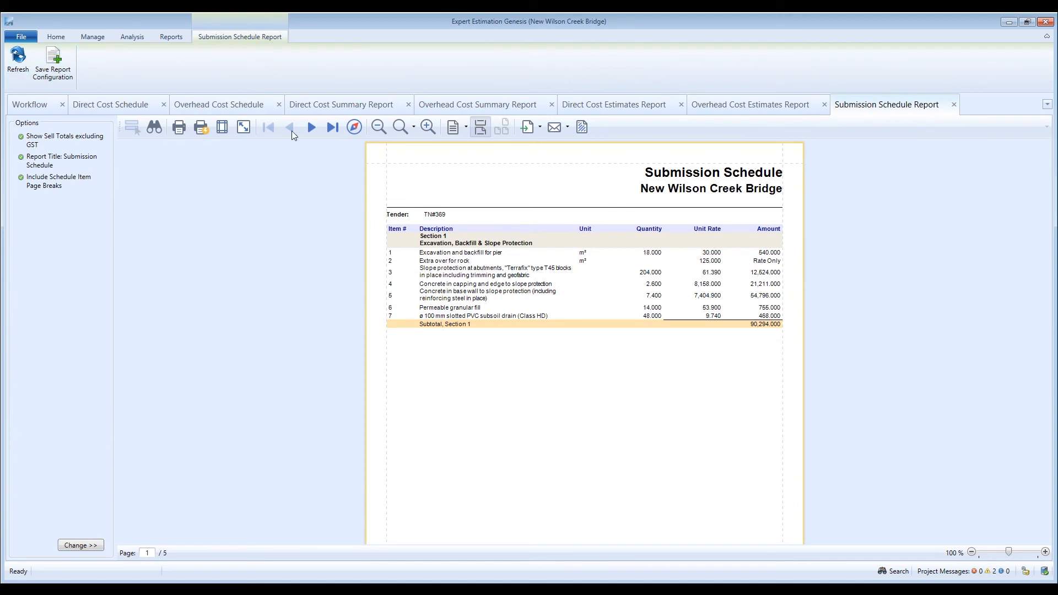
Page through the Submission Schedule report to its last page to check the page breaks, and return to the first page
click(310, 131)
click(310, 131)
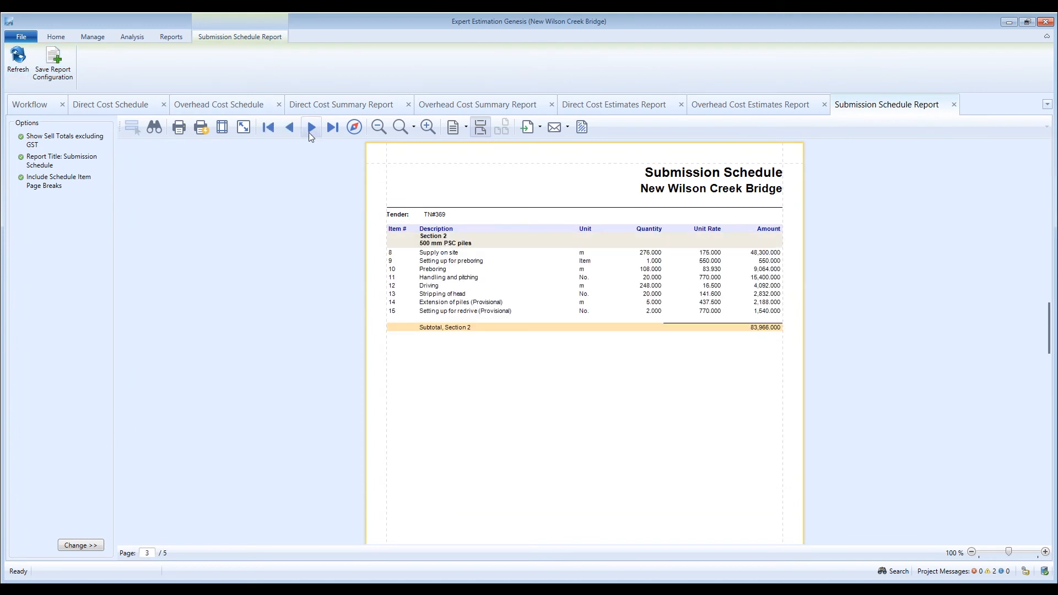
click(310, 131)
click(311, 132)
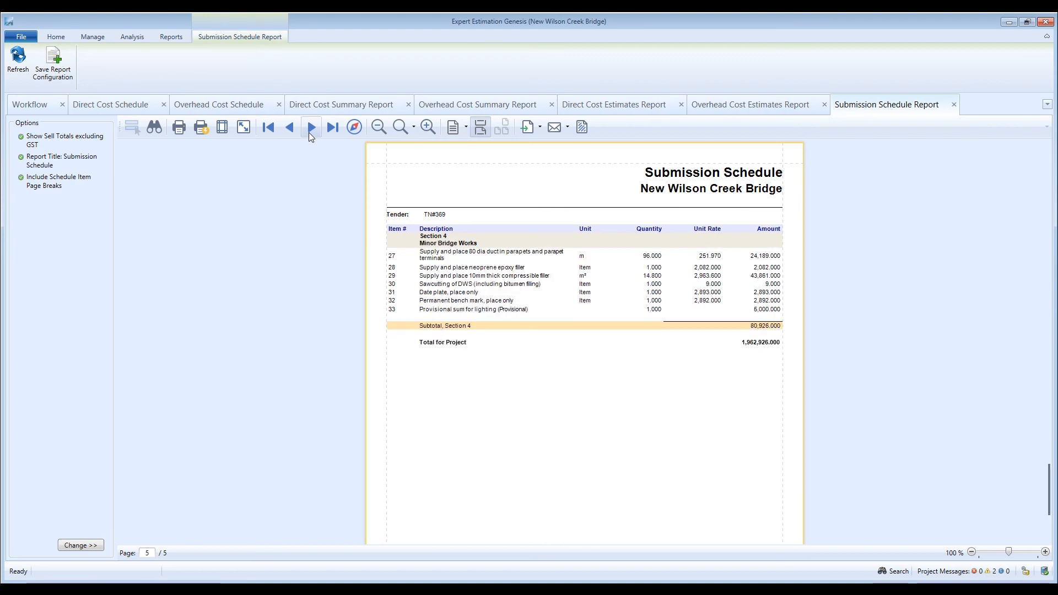
click(267, 129)
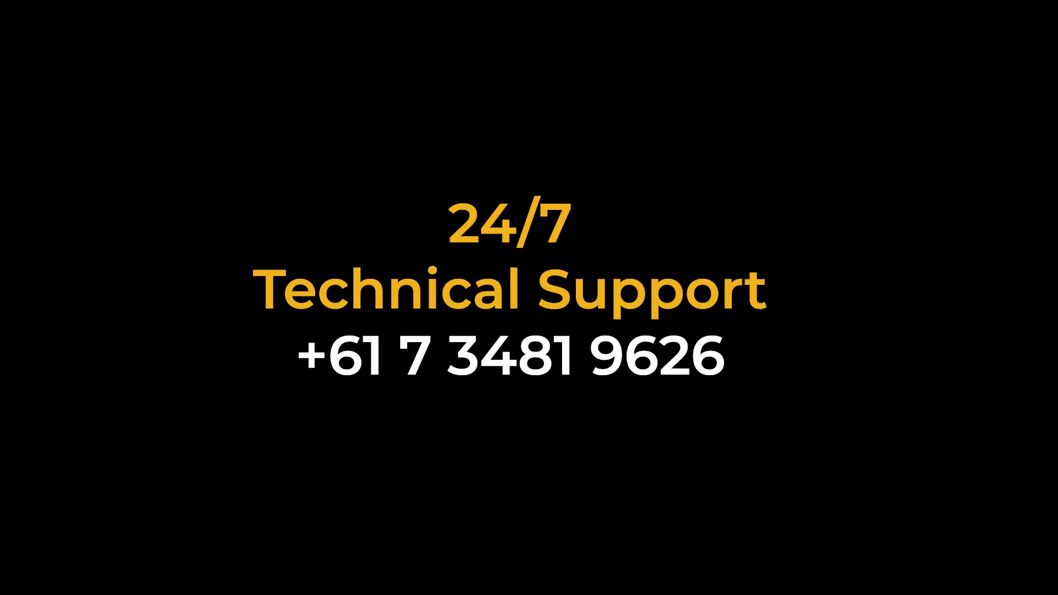